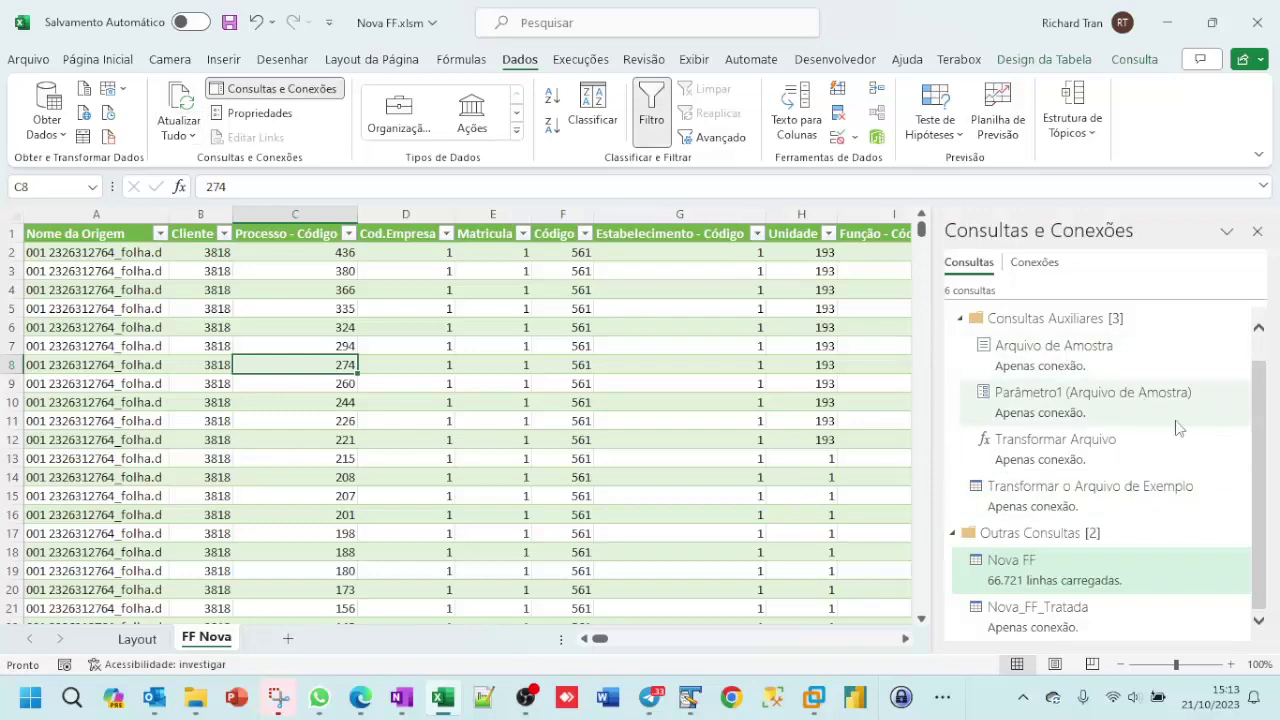
Step: Show the context menu for the Nova_FF_Tratada query in the Queries & Connections pane
{"action": "right_click", "coordinate": [1072, 612]}
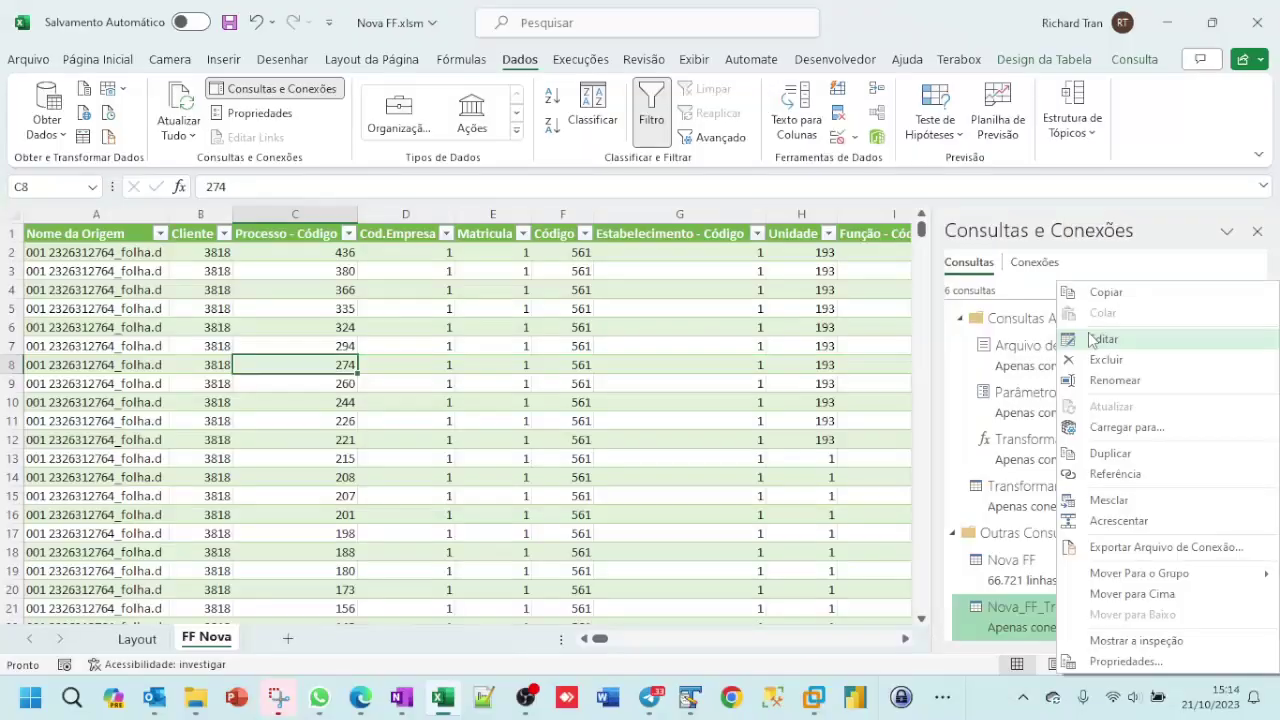
Step: Edit Nova_FF_Tratada in Power Query and change its Query Settings name to Nova_FF_em_Linhas
{"action": "left_click", "coordinate": [1097, 340]}
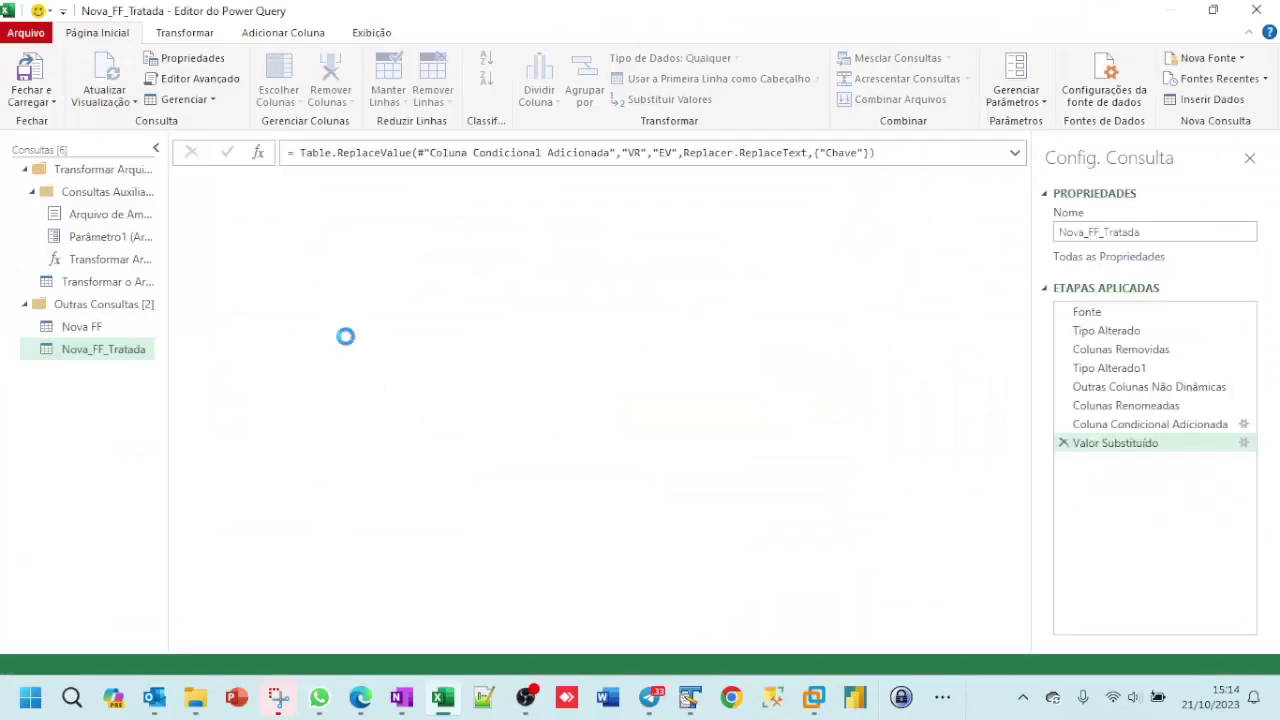
{"action": "left_click", "coordinate": [1154, 232]}
{"action": "left_click_drag", "start_coordinate": [1157, 232], "coordinate": [1100, 231]}
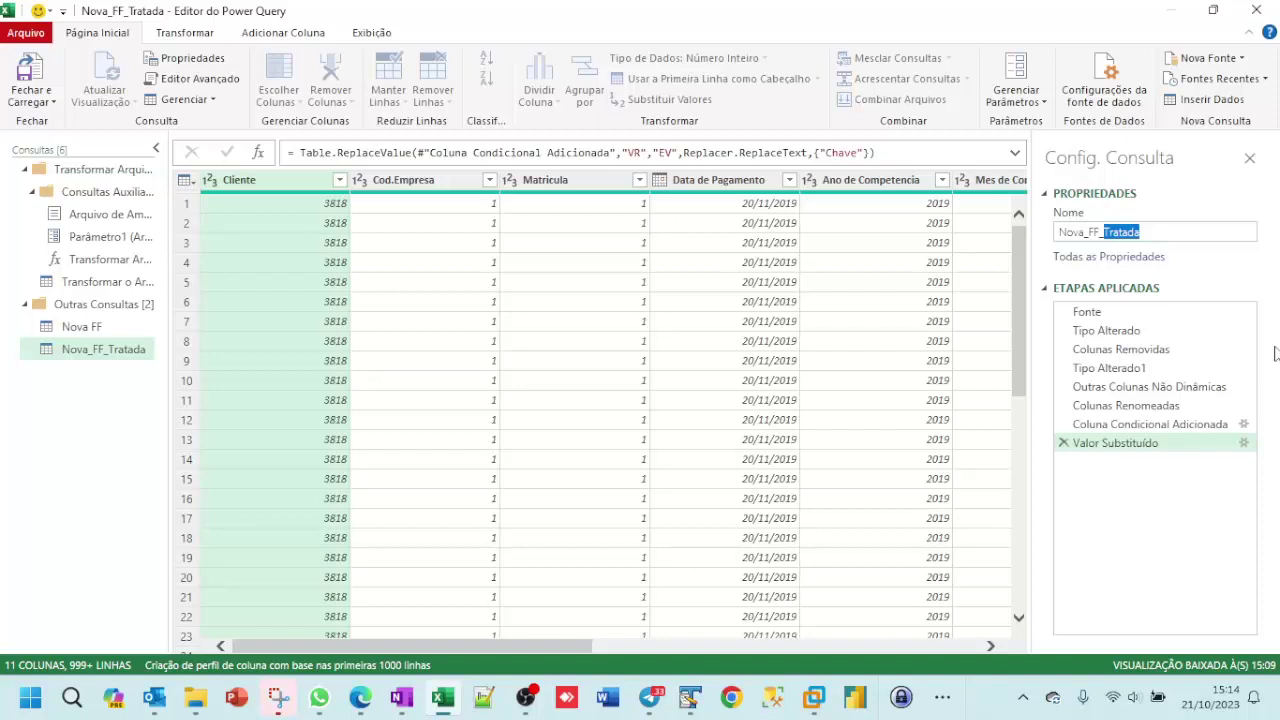
{"action": "type", "text": "em"}
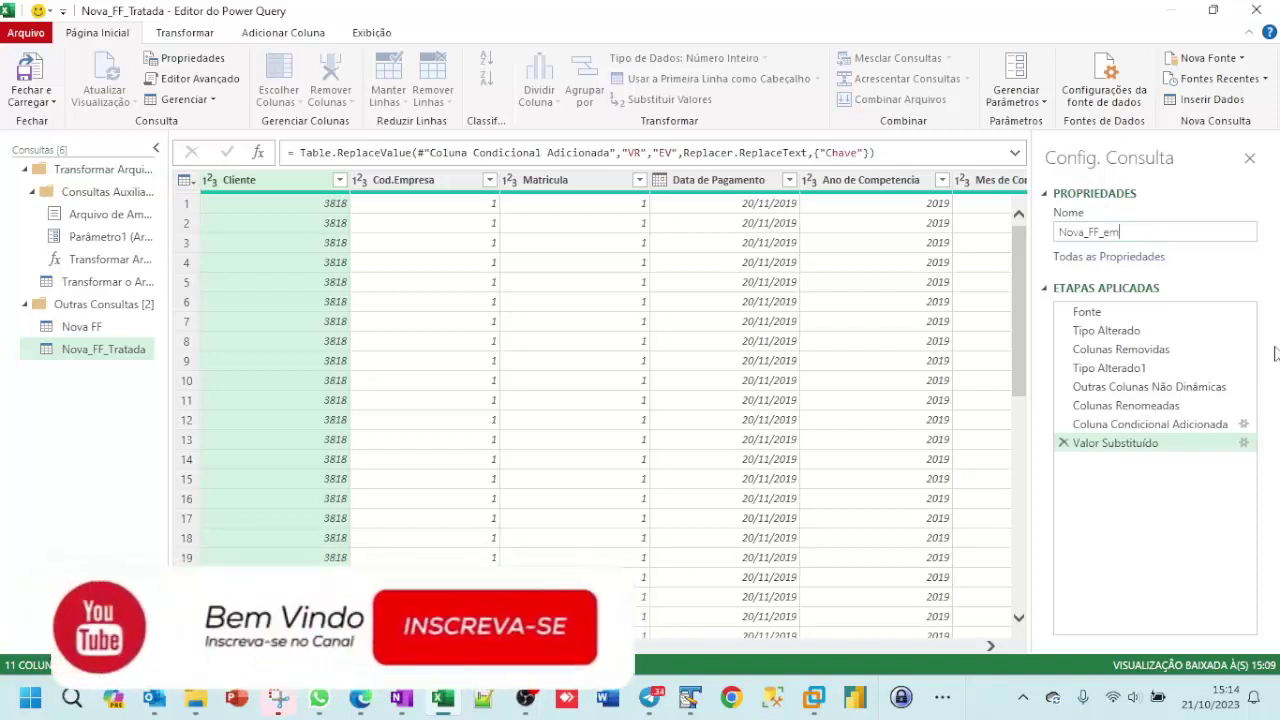
{"action": "type", "text": "_Lin"}
{"action": "type", "text": "has"}
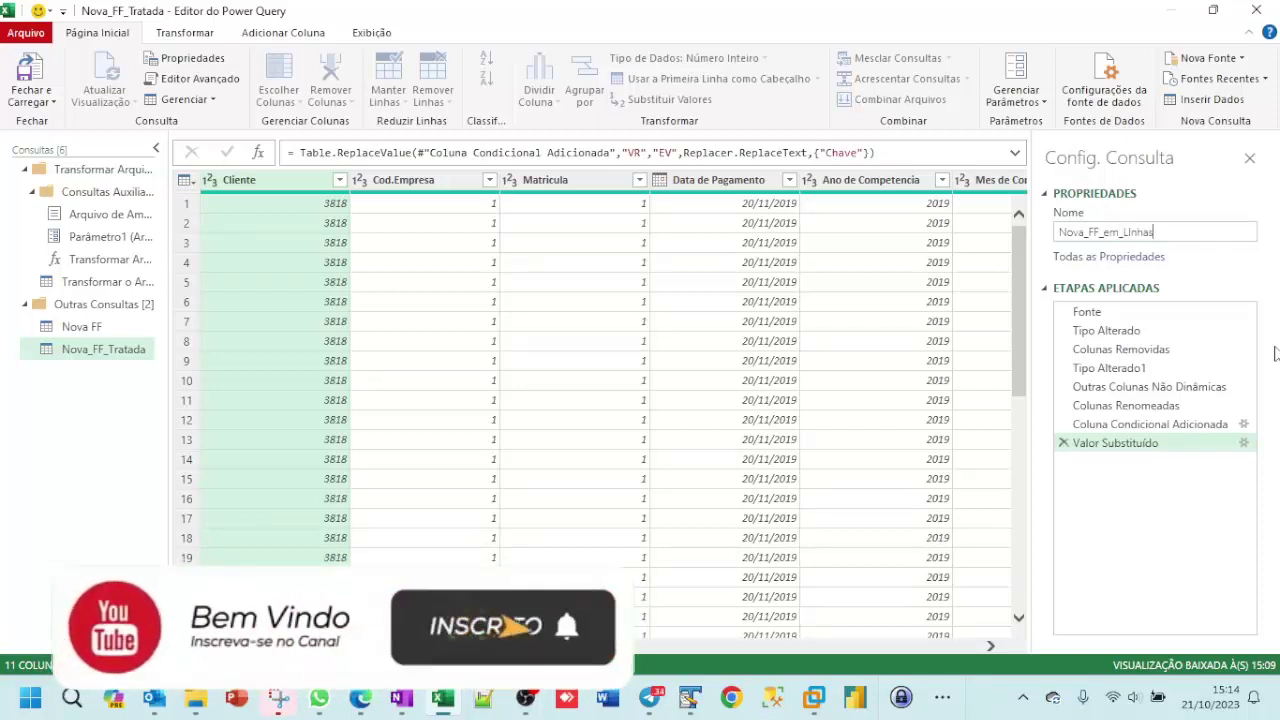
{"action": "key", "text": "BackSpace"}
{"action": "key", "text": "BackSpace"}
{"action": "key", "text": "BackSpace"}
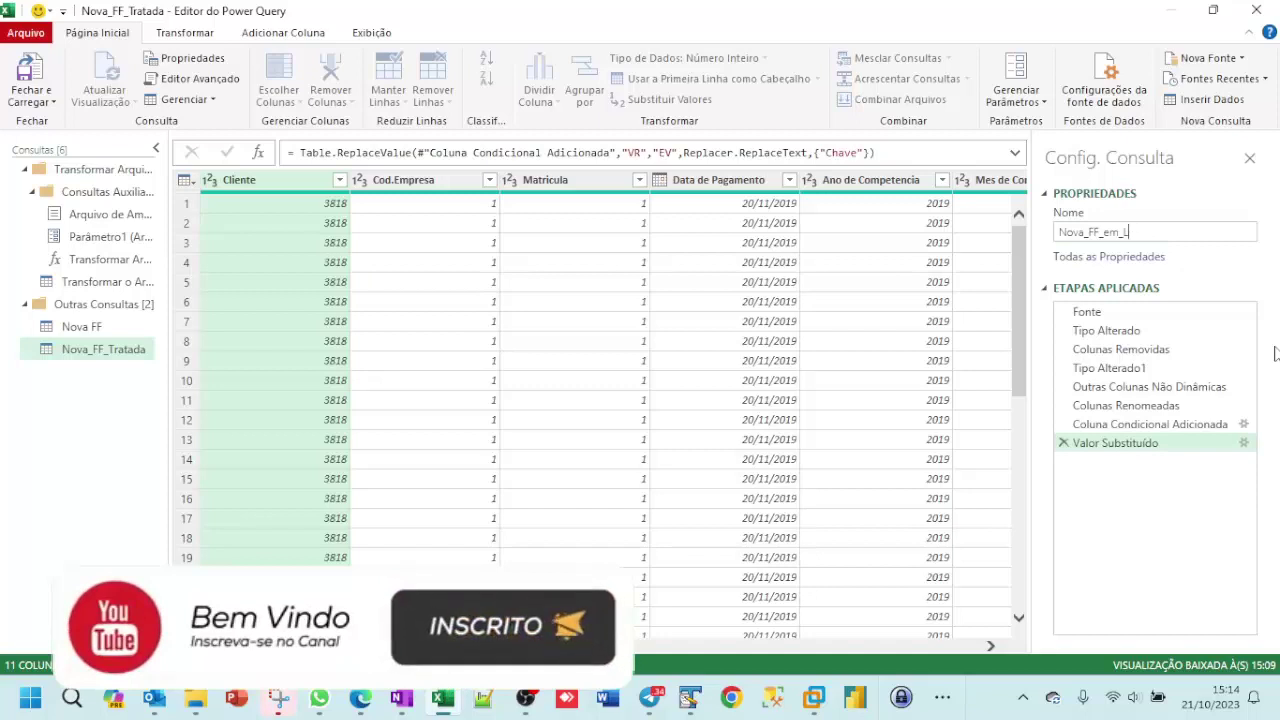
{"action": "type", "text": "inhas"}
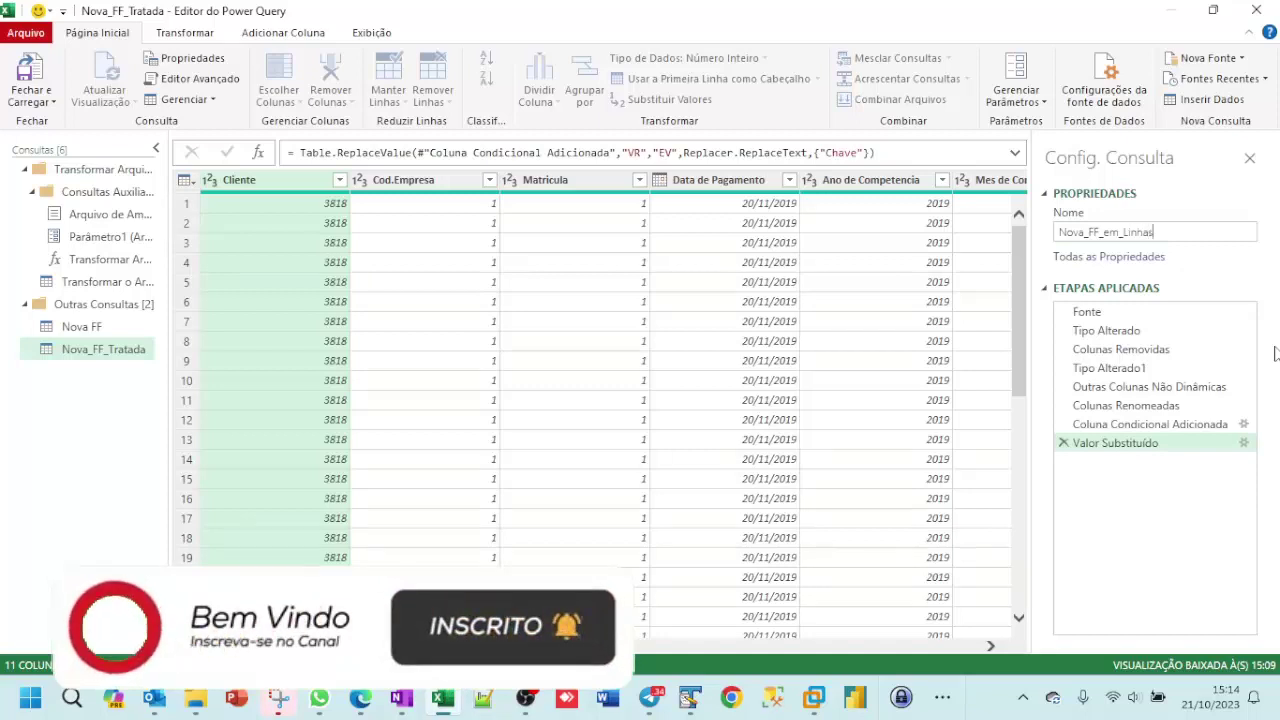
{"action": "key", "text": "Return"}
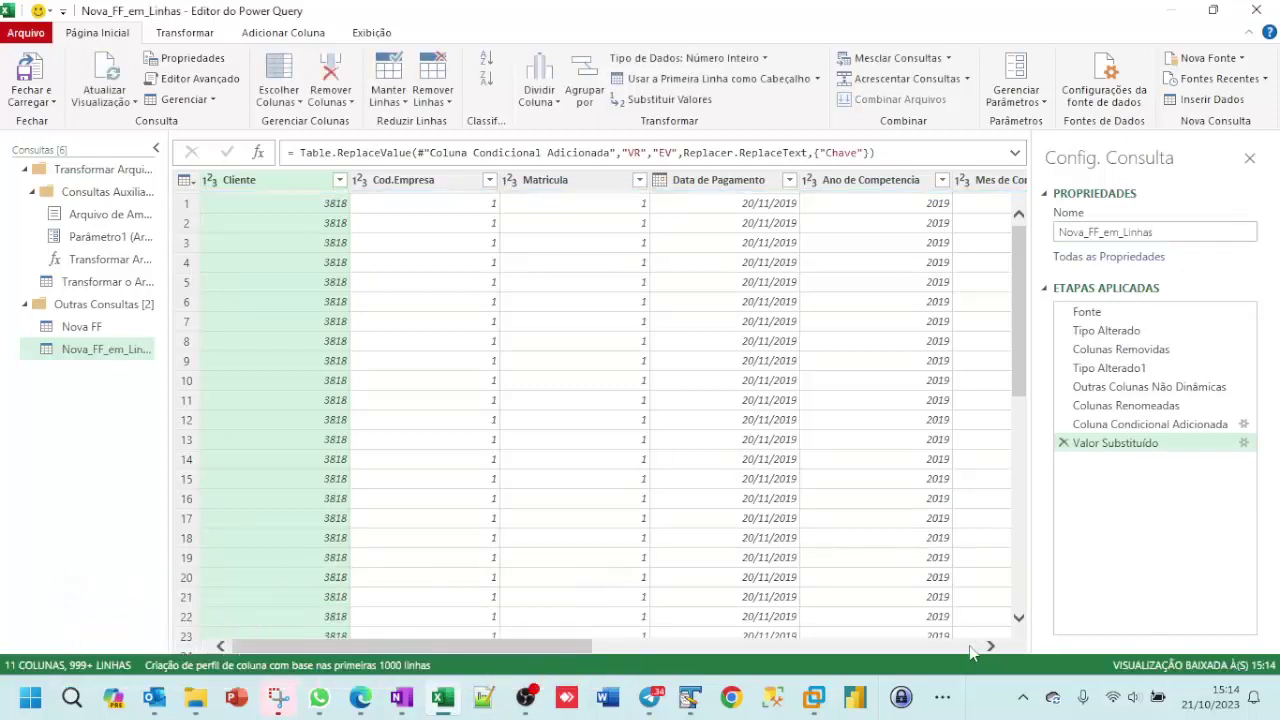
Step: Duplicate Nova_FF_em_Linhas and give the copy the name Nova_FF_Evento
{"action": "left_click", "coordinate": [963, 647]}
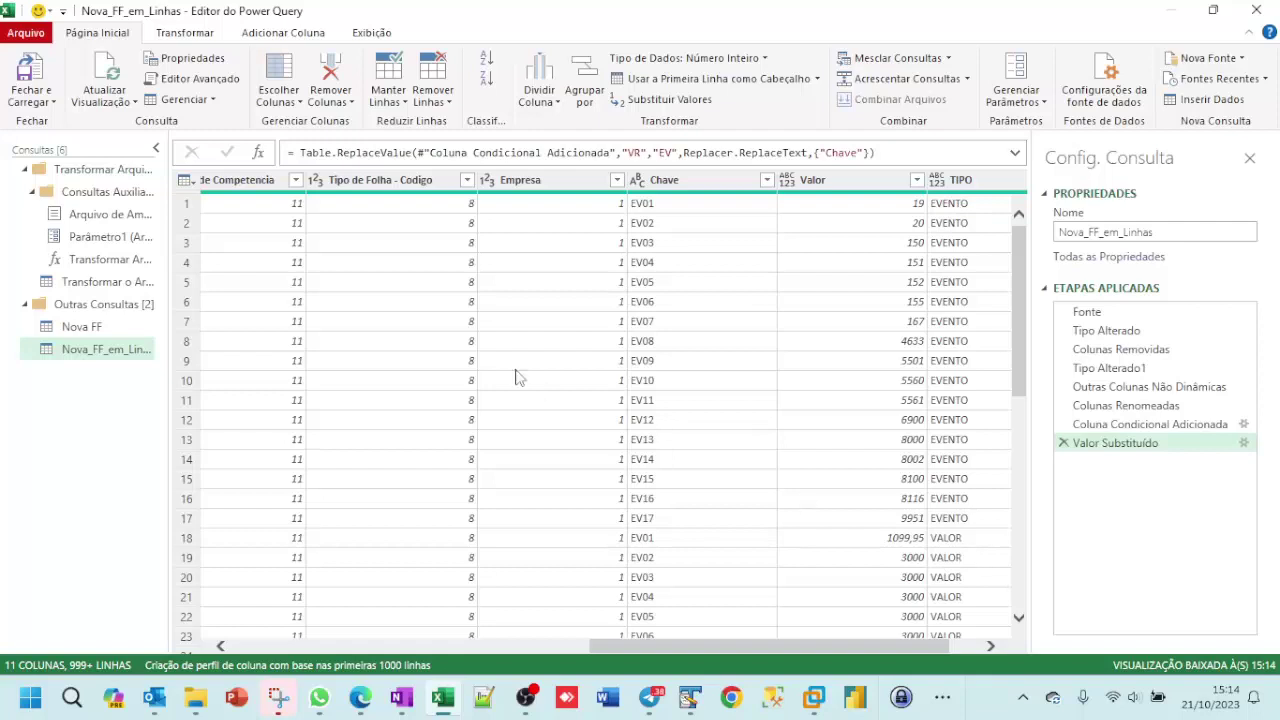
{"action": "right_click", "coordinate": [98, 352]}
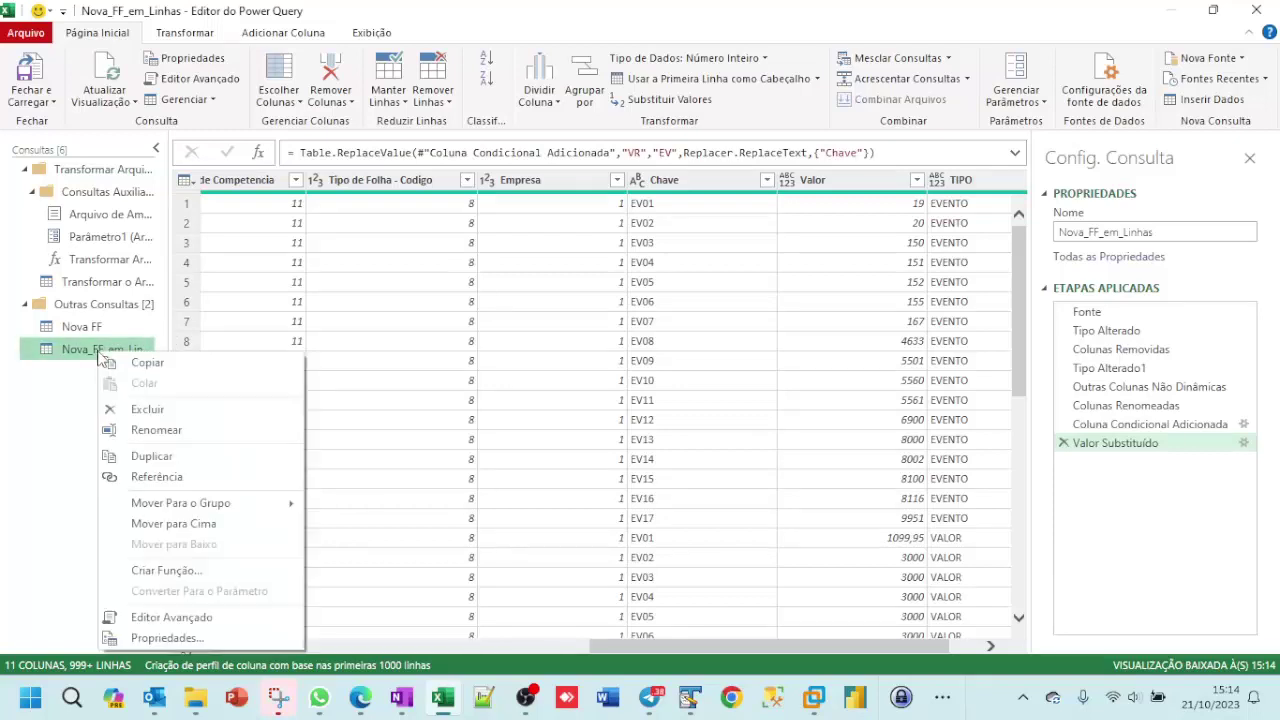
{"action": "left_click", "coordinate": [152, 458]}
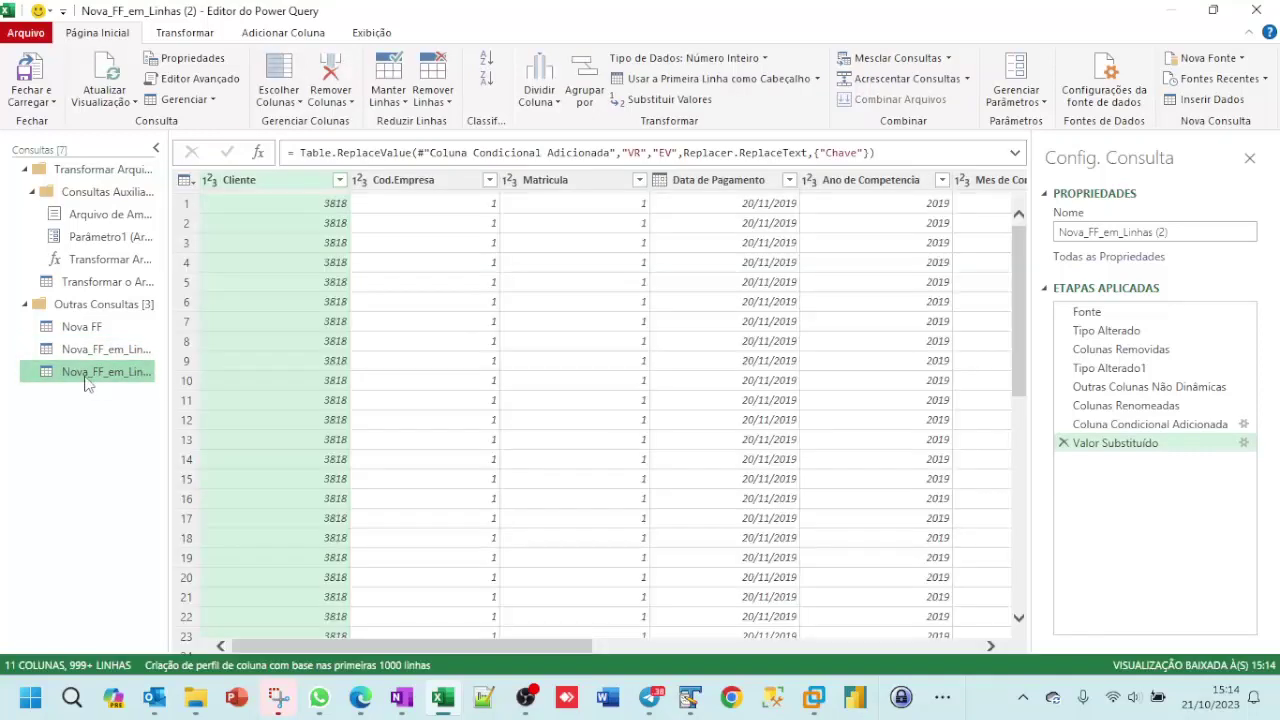
{"action": "left_click", "coordinate": [1194, 231]}
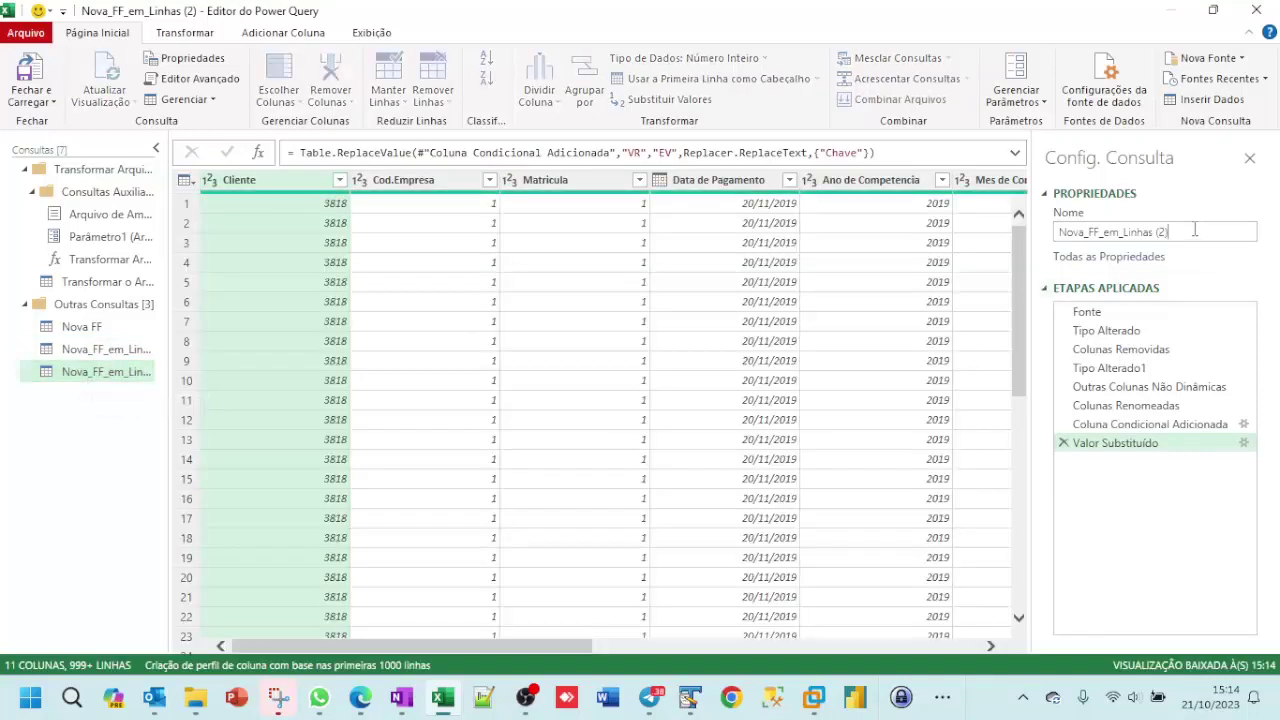
{"action": "left_click_drag", "start_coordinate": [1177, 229], "coordinate": [1131, 233]}
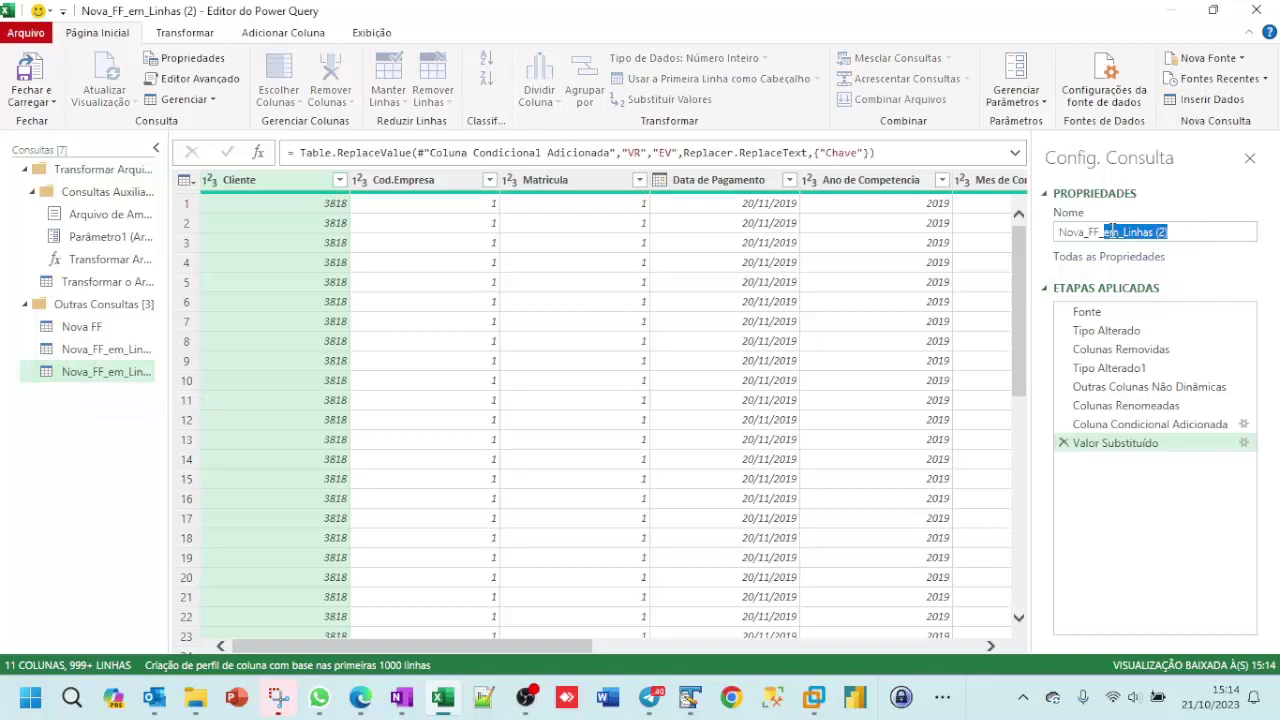
{"action": "type", "text": "Evento"}
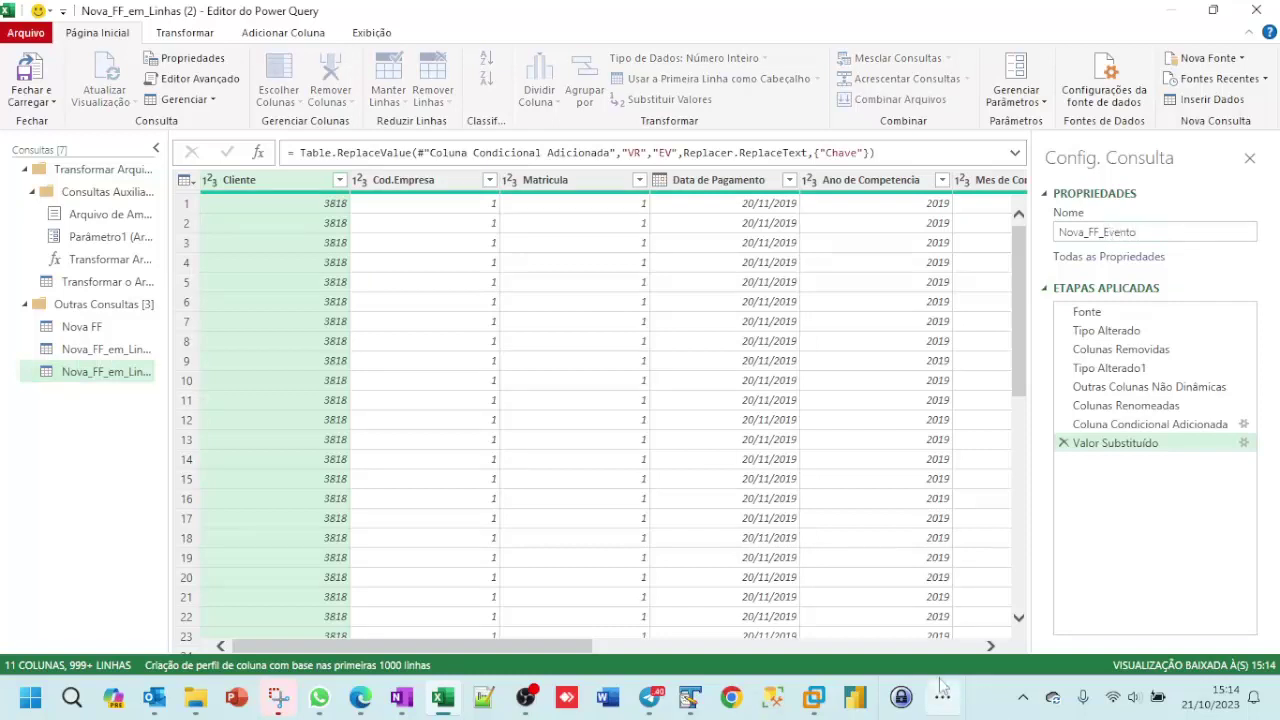
{"action": "key", "text": "Return"}
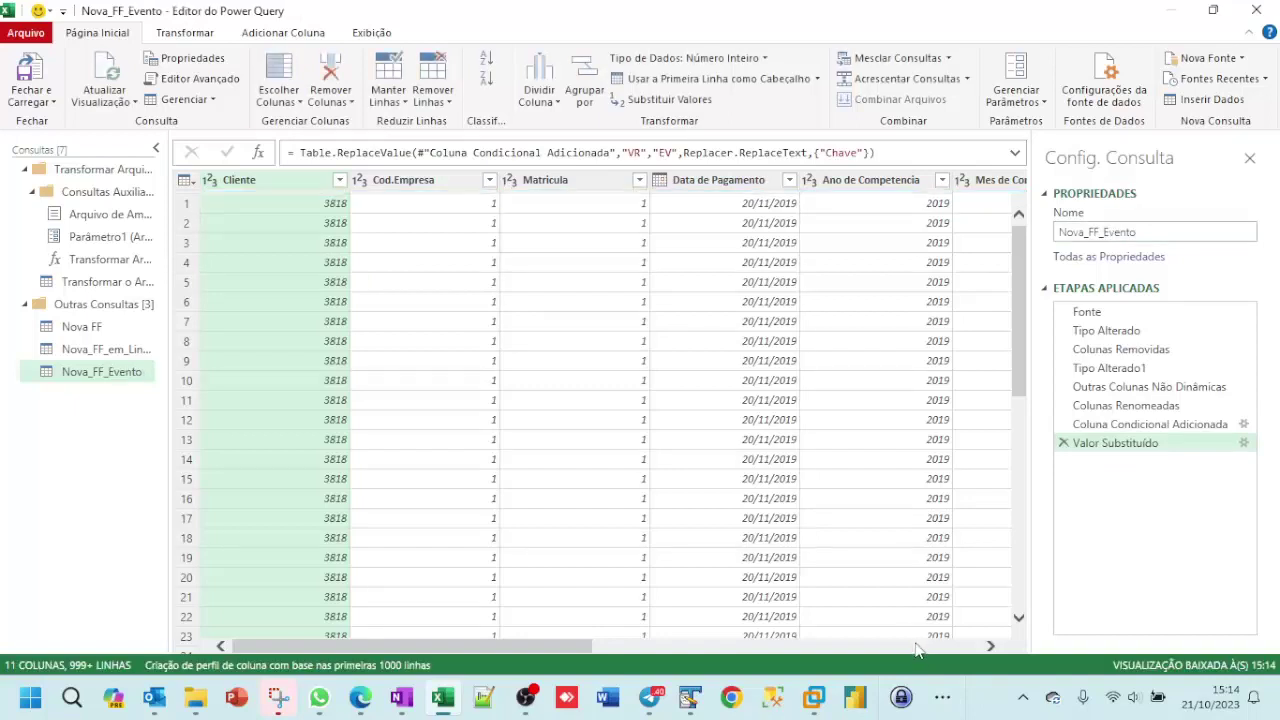
Step: Filter the TIPO column of Nova_FF_Evento to exclude VALOR, keeping only EVENTO rows
{"action": "left_click", "coordinate": [917, 646]}
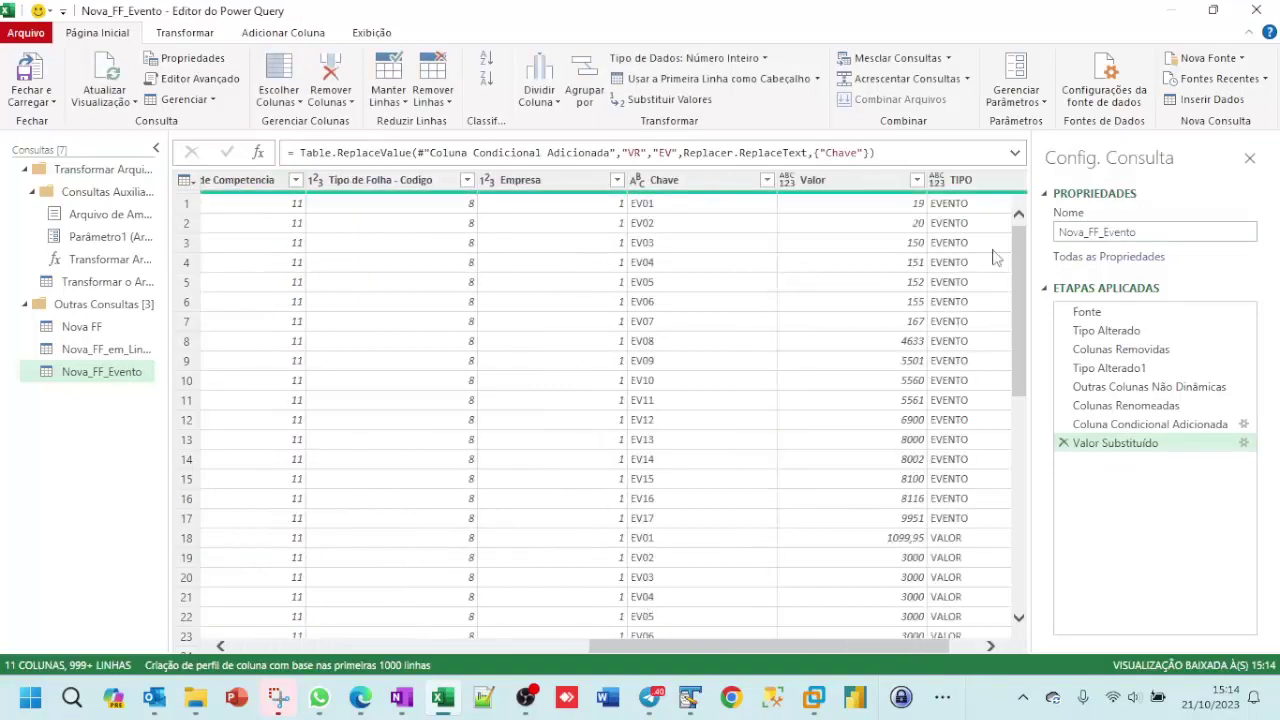
{"action": "left_click", "coordinate": [991, 647]}
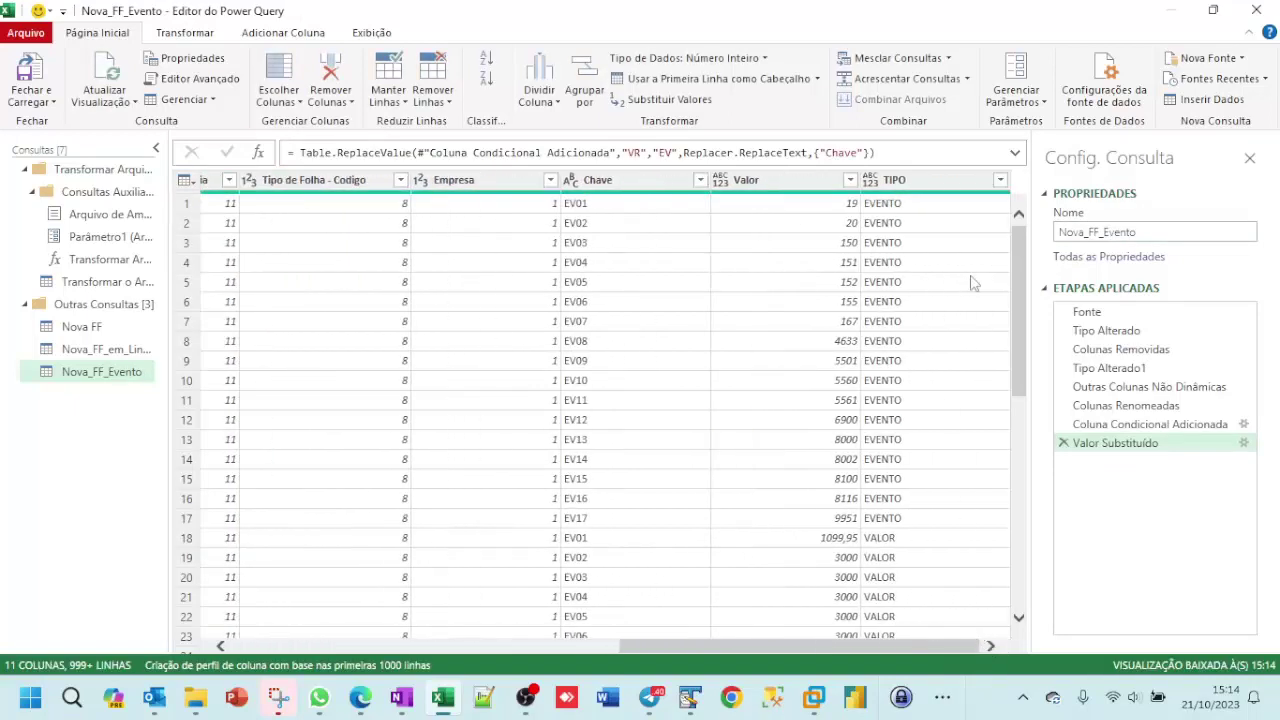
{"action": "left_click", "coordinate": [1000, 180]}
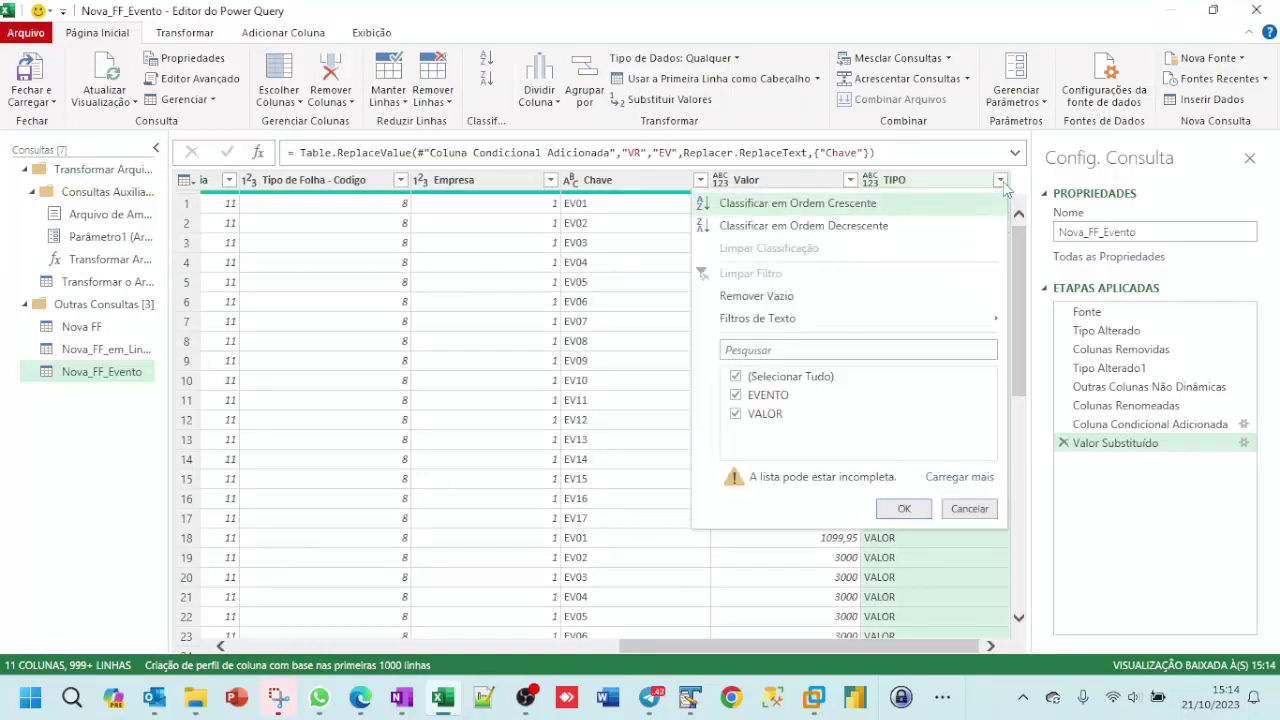
{"action": "left_click", "coordinate": [736, 414]}
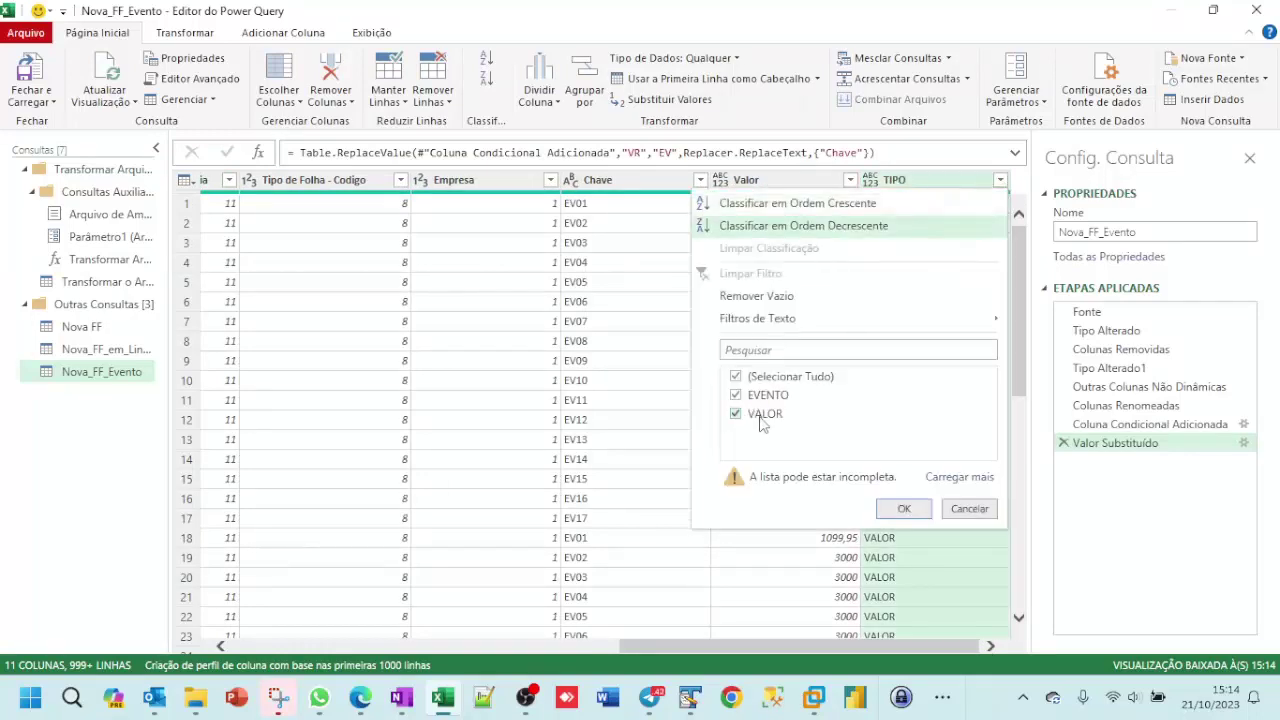
{"action": "left_click", "coordinate": [903, 508]}
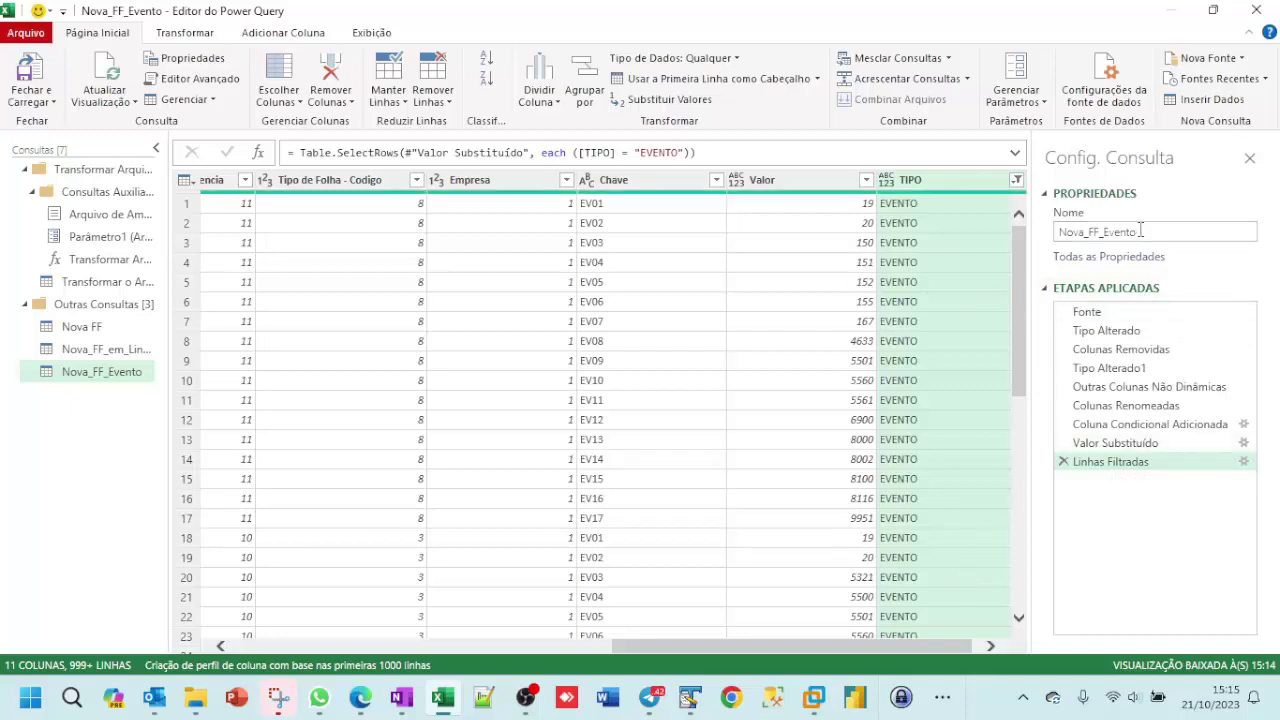
Step: Duplicate Nova_FF_Evento and rename the resulting copy to Nova_FF_Tratada
{"action": "right_click", "coordinate": [116, 376]}
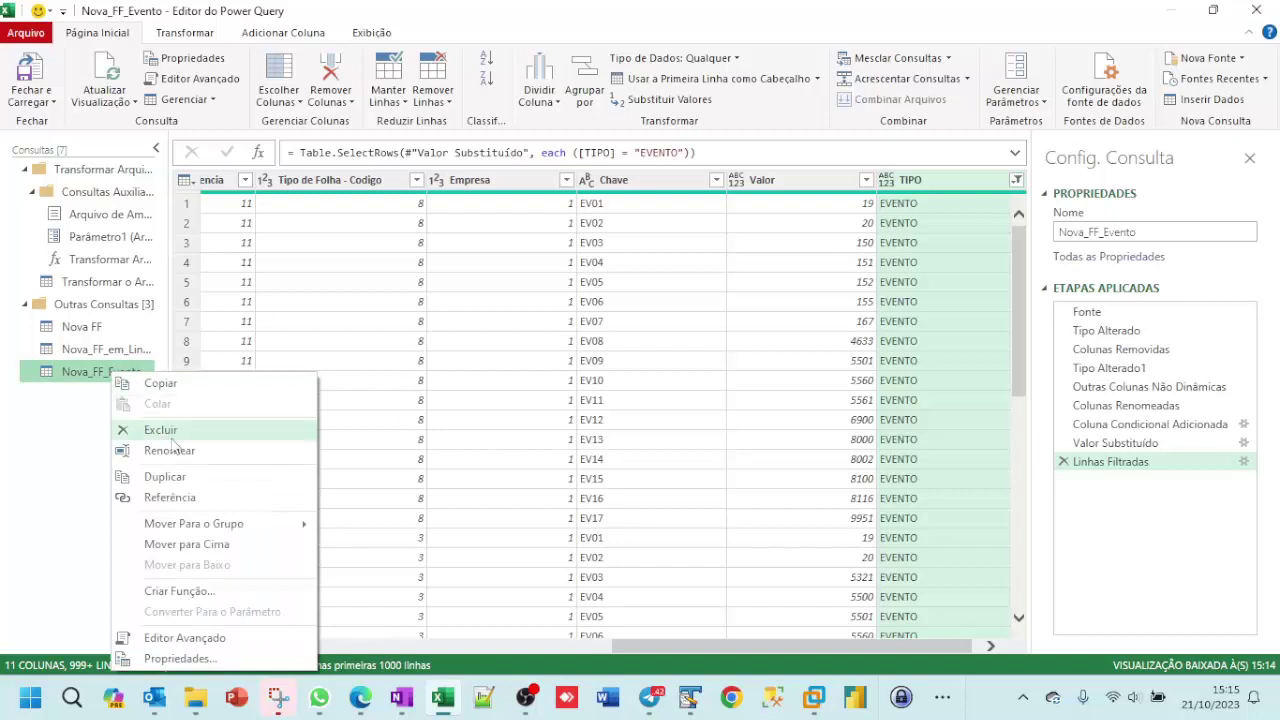
{"action": "left_click", "coordinate": [162, 477]}
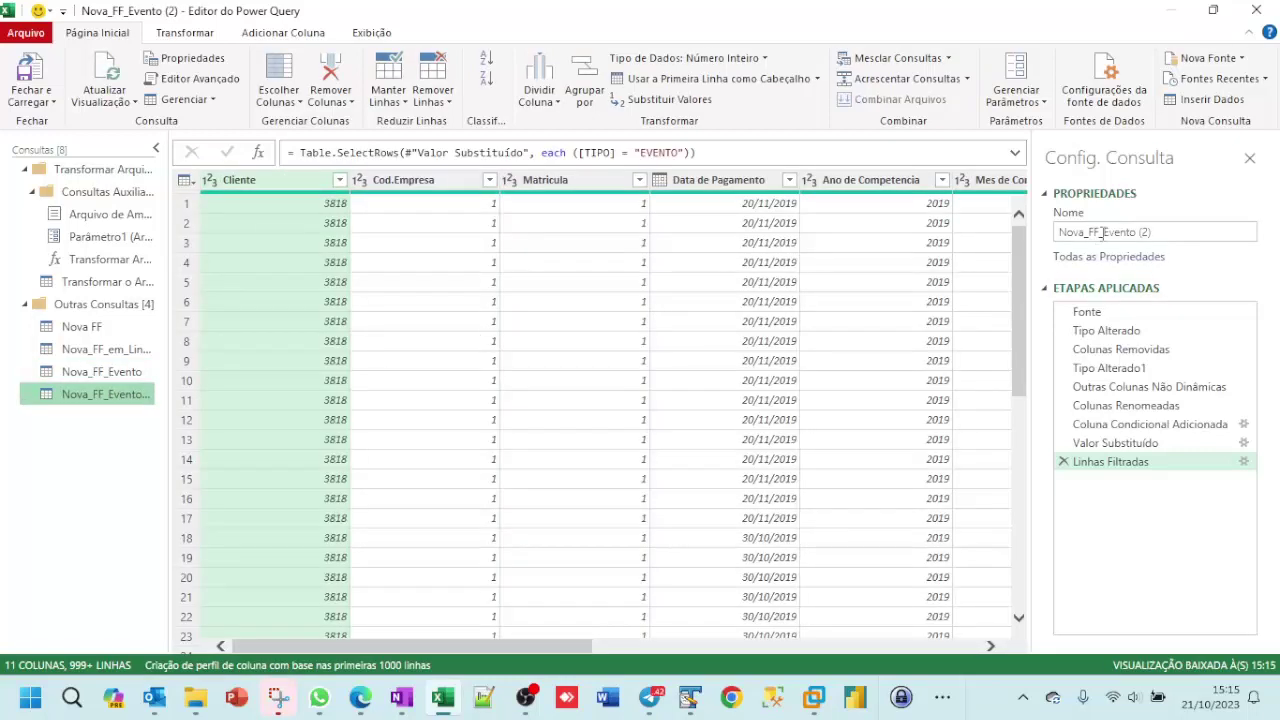
{"action": "left_click_drag", "start_coordinate": [1104, 231], "coordinate": [1278, 255]}
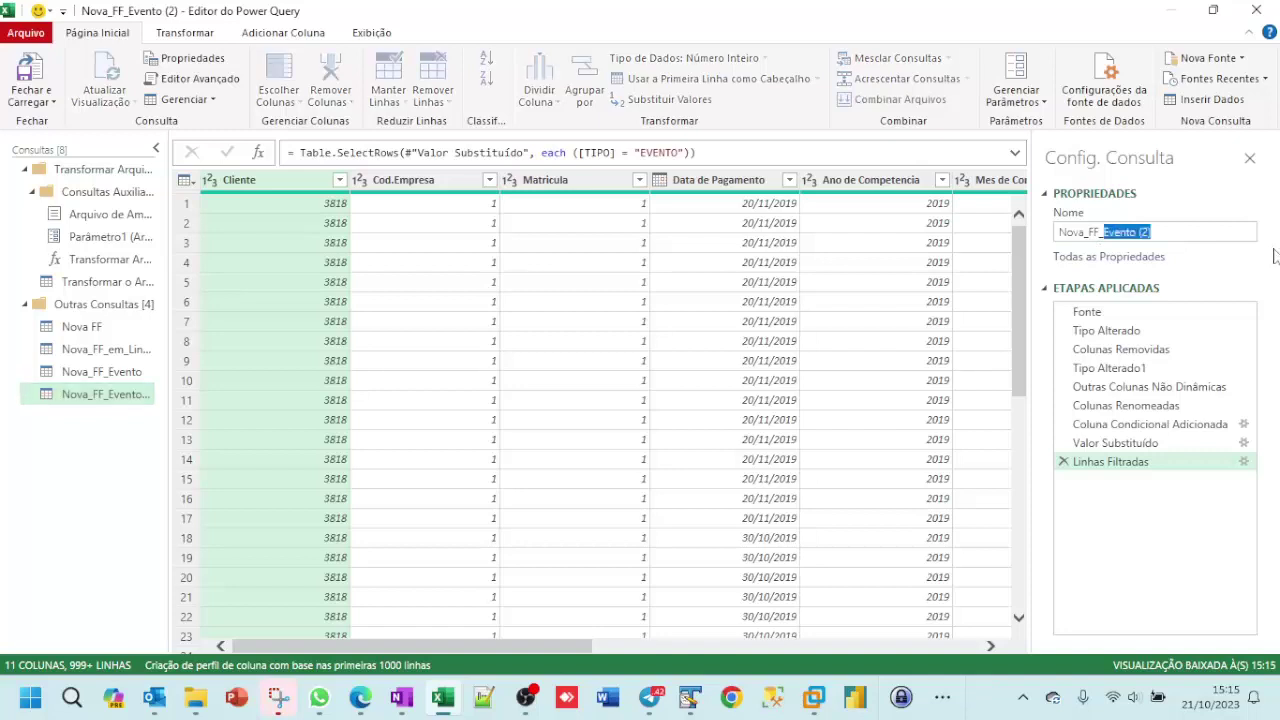
{"action": "type", "text": "Tratada"}
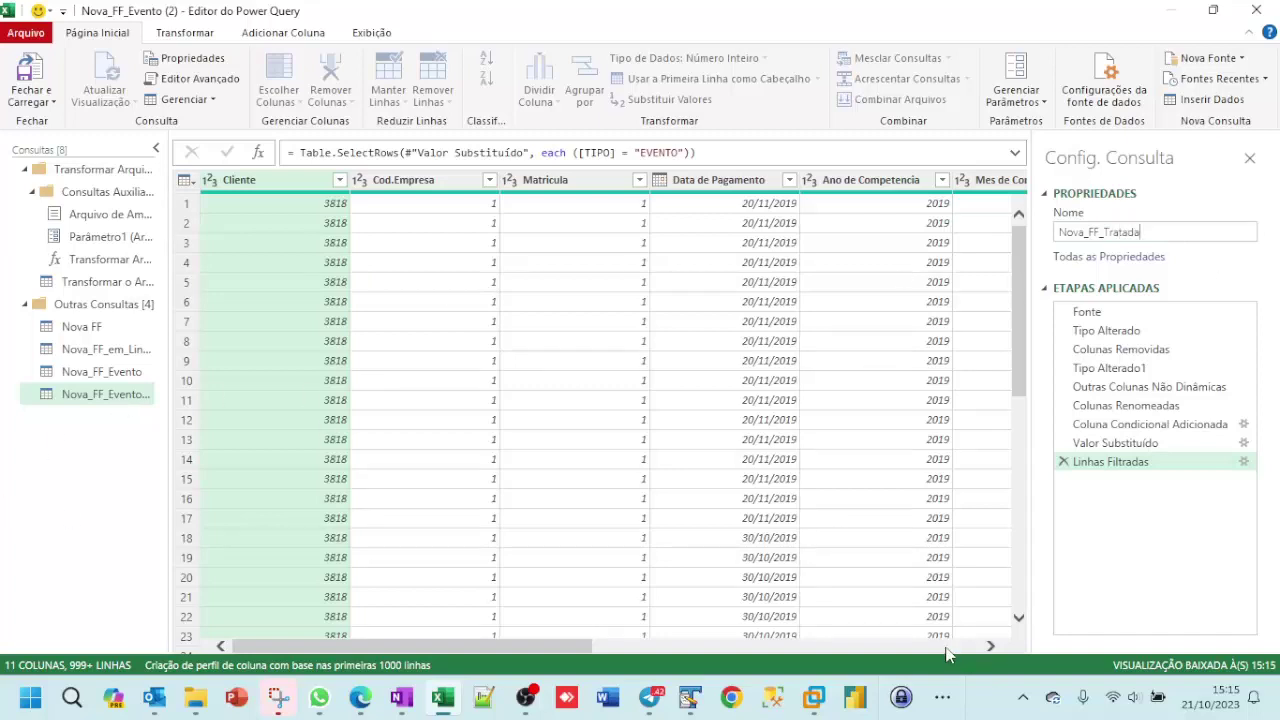
{"action": "key", "text": "Return"}
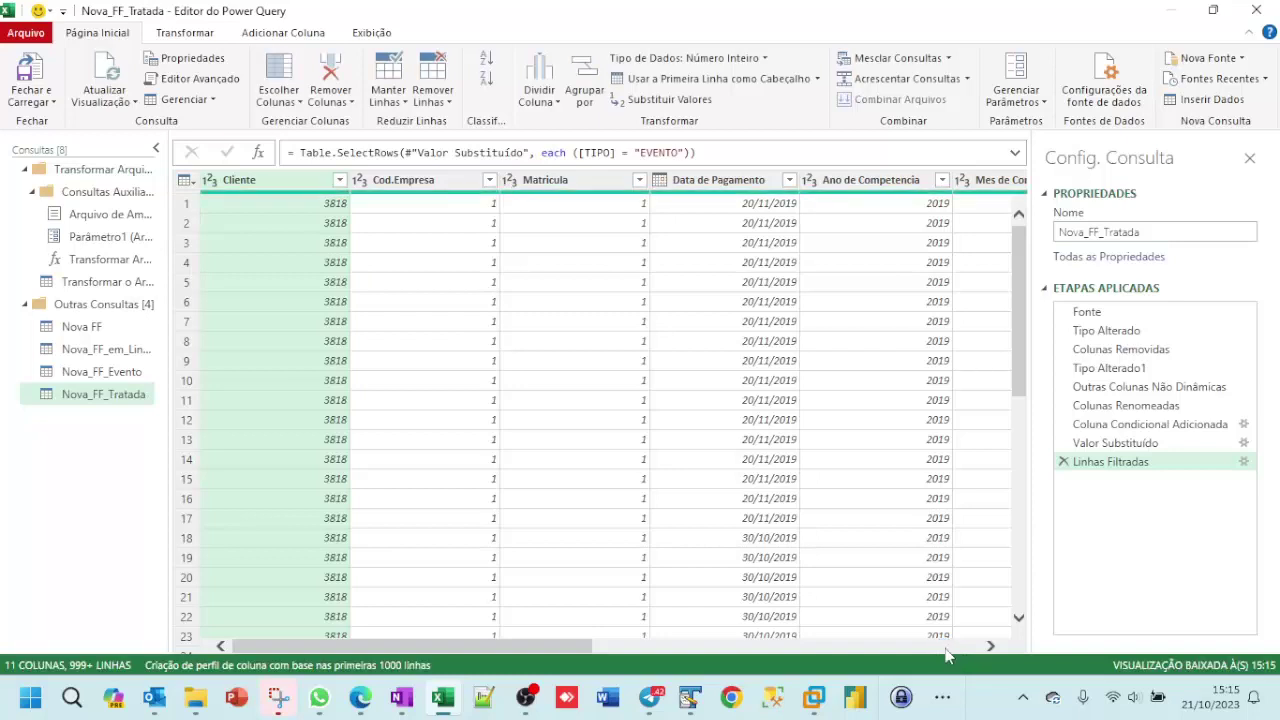
{"action": "left_click", "coordinate": [946, 649]}
Step: Change Nova_FF_Tratada's TIPO filter from EVENTO to VALOR only
{"action": "left_click", "coordinate": [946, 649]}
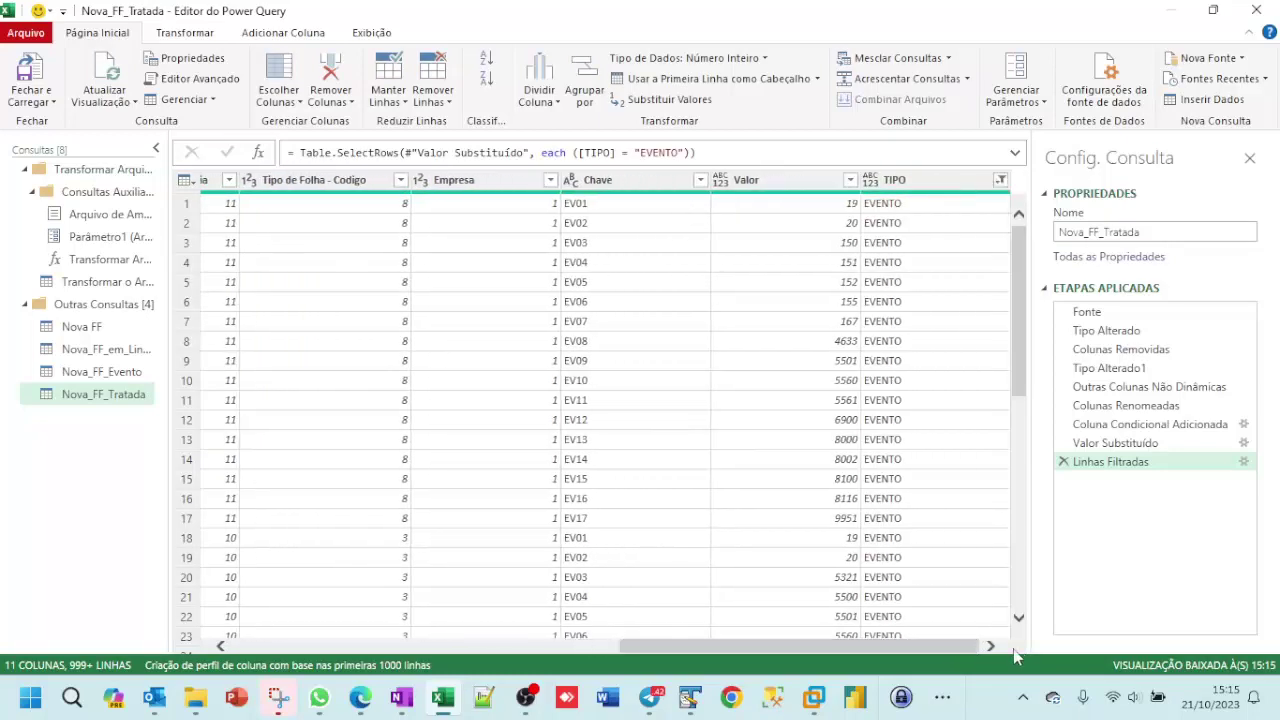
{"action": "left_click", "coordinate": [1000, 180]}
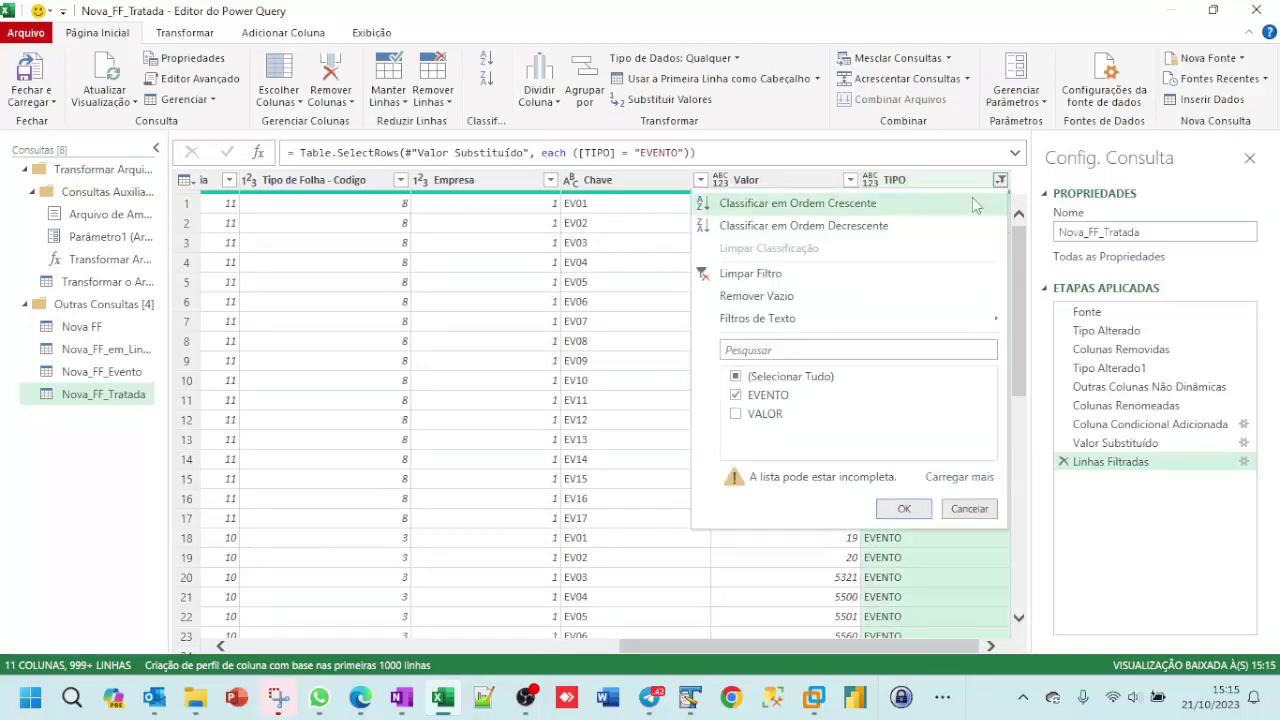
{"action": "left_click", "coordinate": [757, 396]}
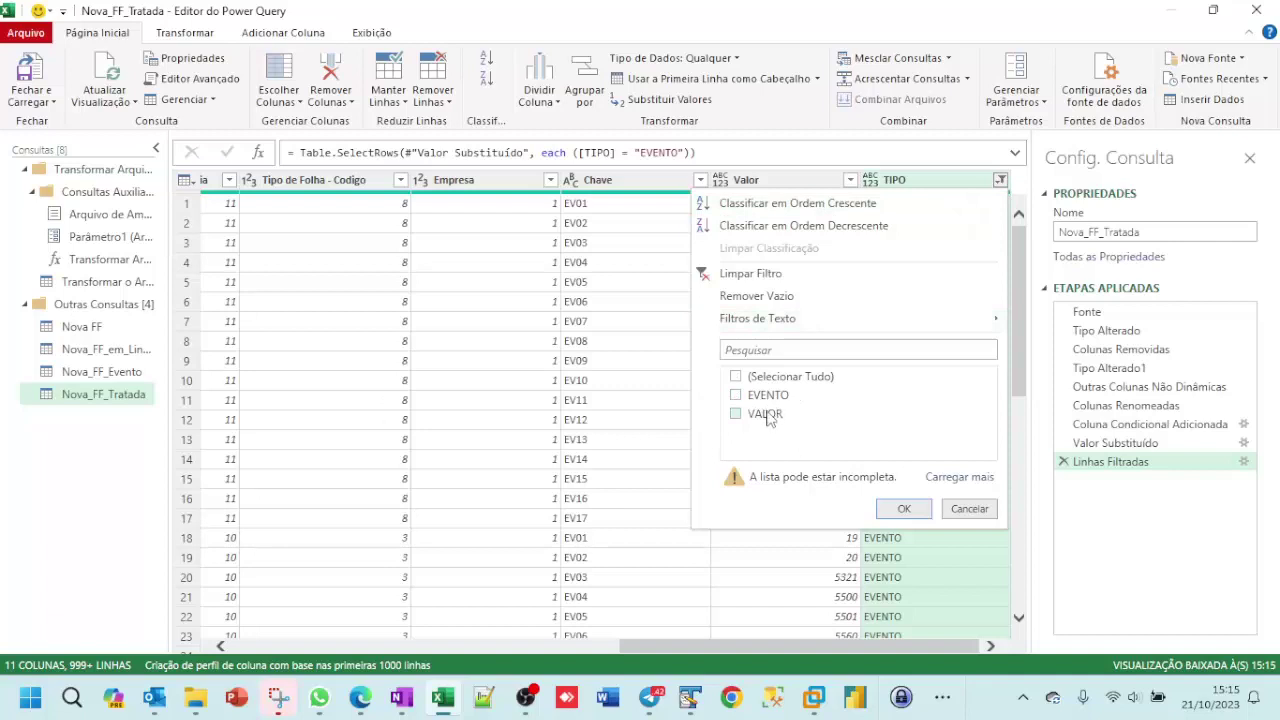
{"action": "left_click", "coordinate": [766, 414]}
{"action": "left_click", "coordinate": [904, 511]}
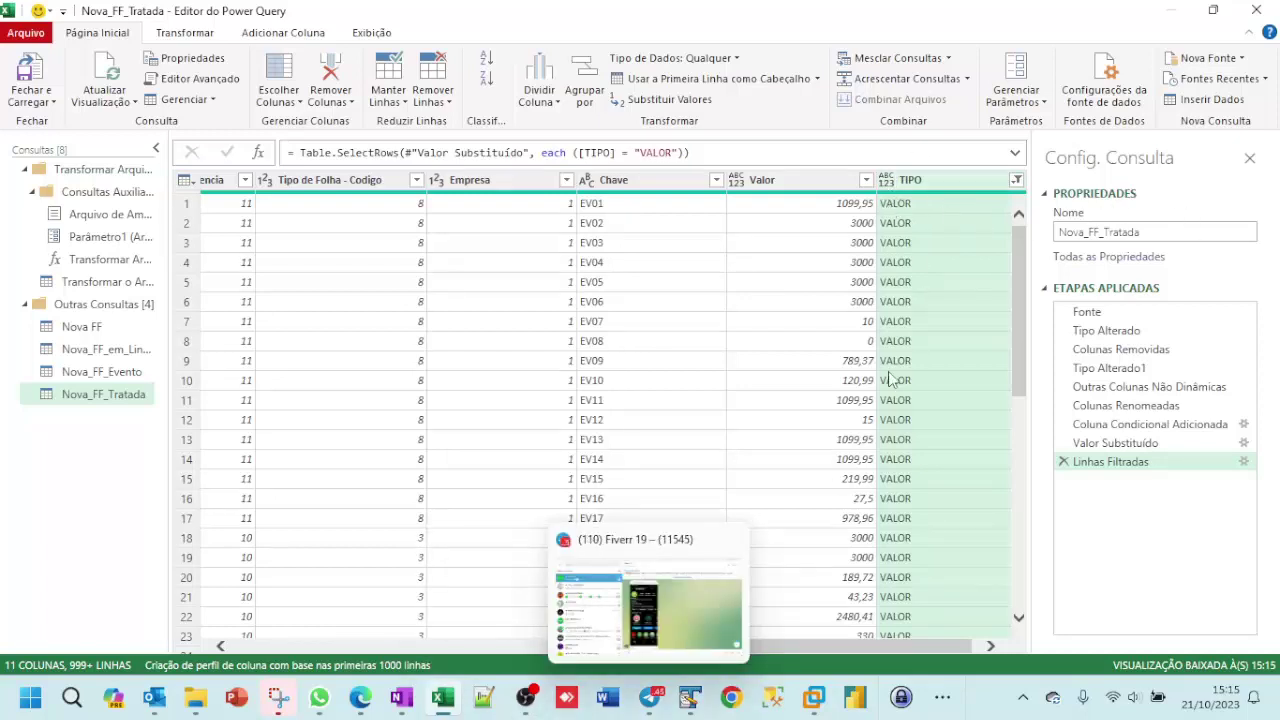
Step: Start a merge of Nova_FF_Tratada with the Nova_FF_Evento query
{"action": "left_click", "coordinate": [895, 58]}
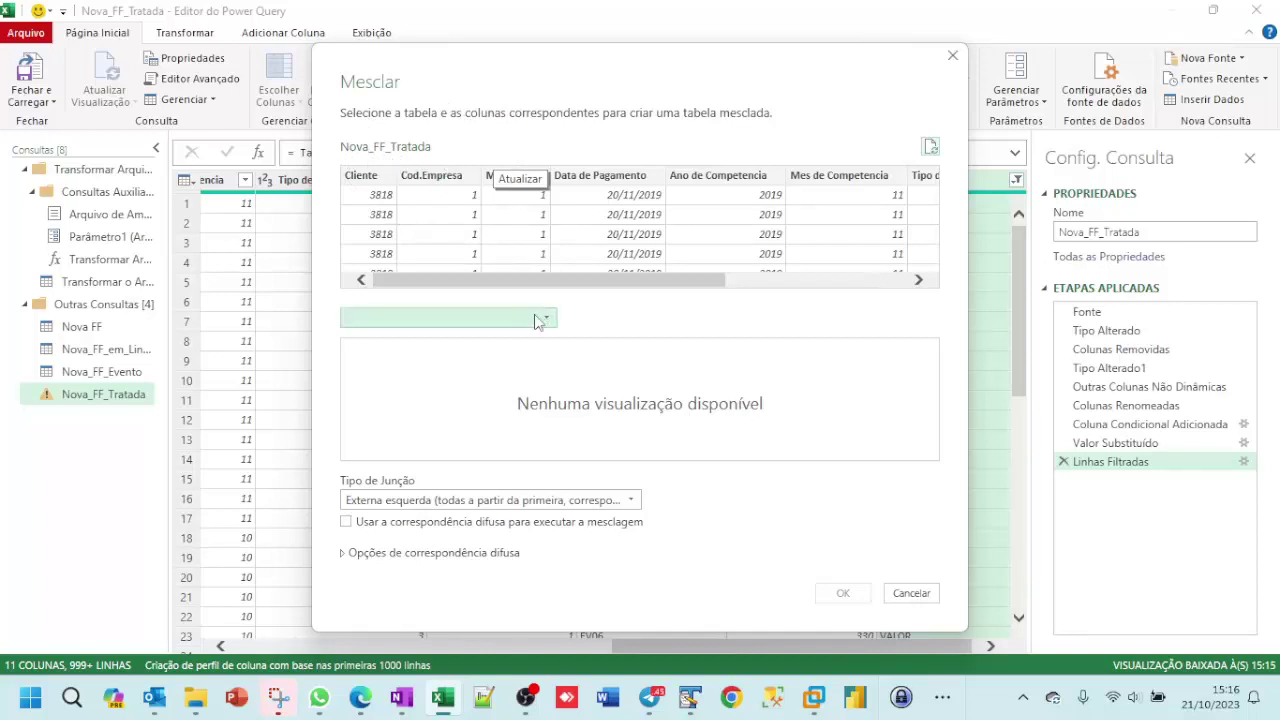
{"action": "left_click", "coordinate": [481, 320]}
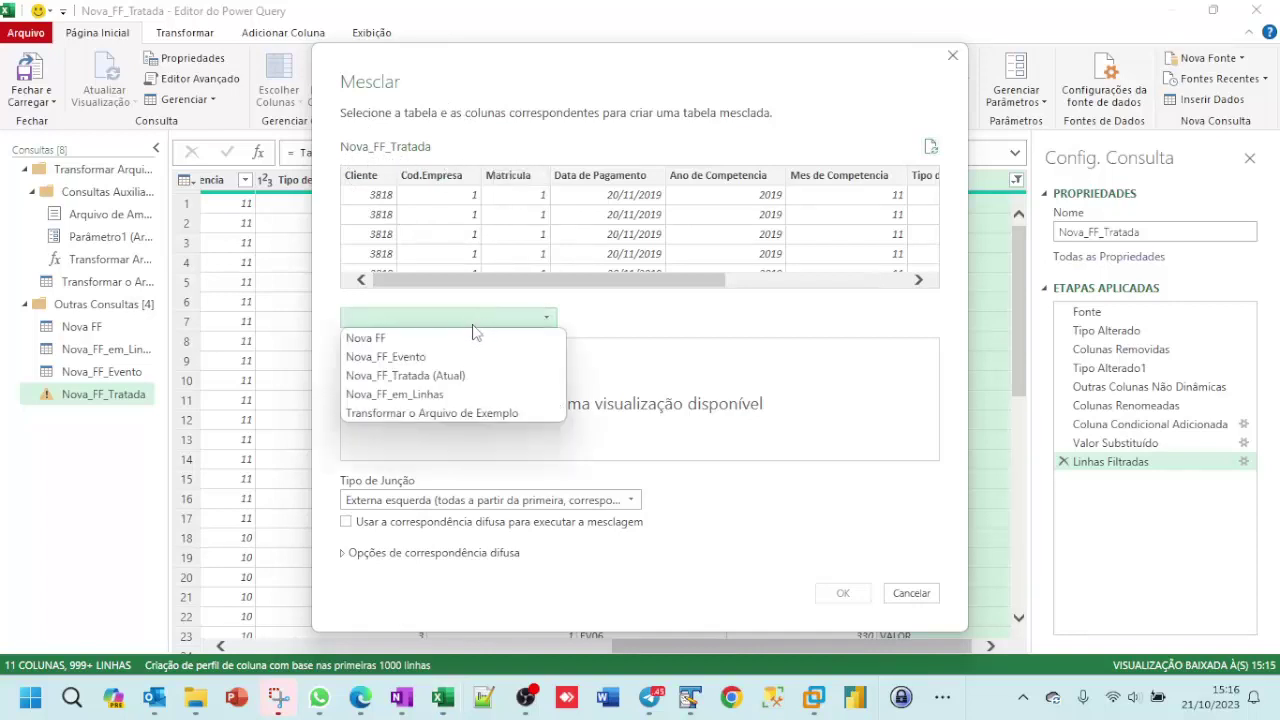
{"action": "left_click", "coordinate": [410, 360]}
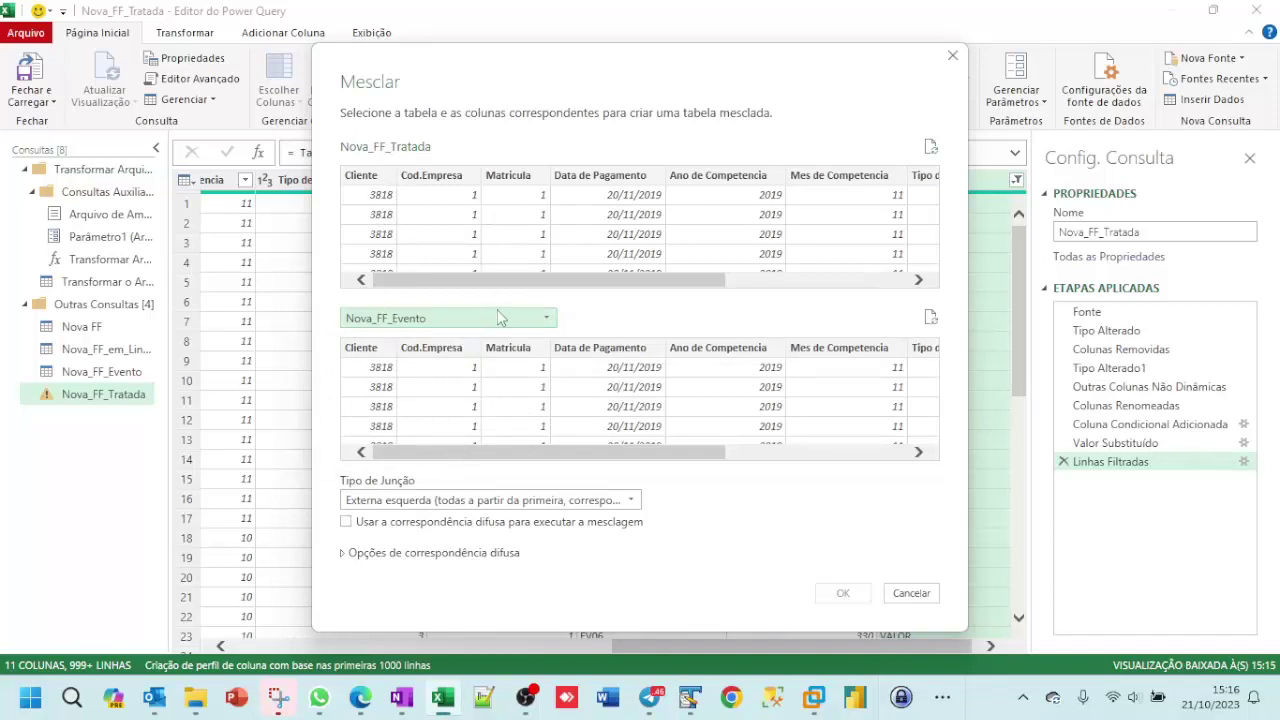
Step: Match both tables on Cliente, Cod.Empresa, Matricula, Ano de Competencia and Mes de Competencia
{"action": "left_click", "coordinate": [370, 243]}
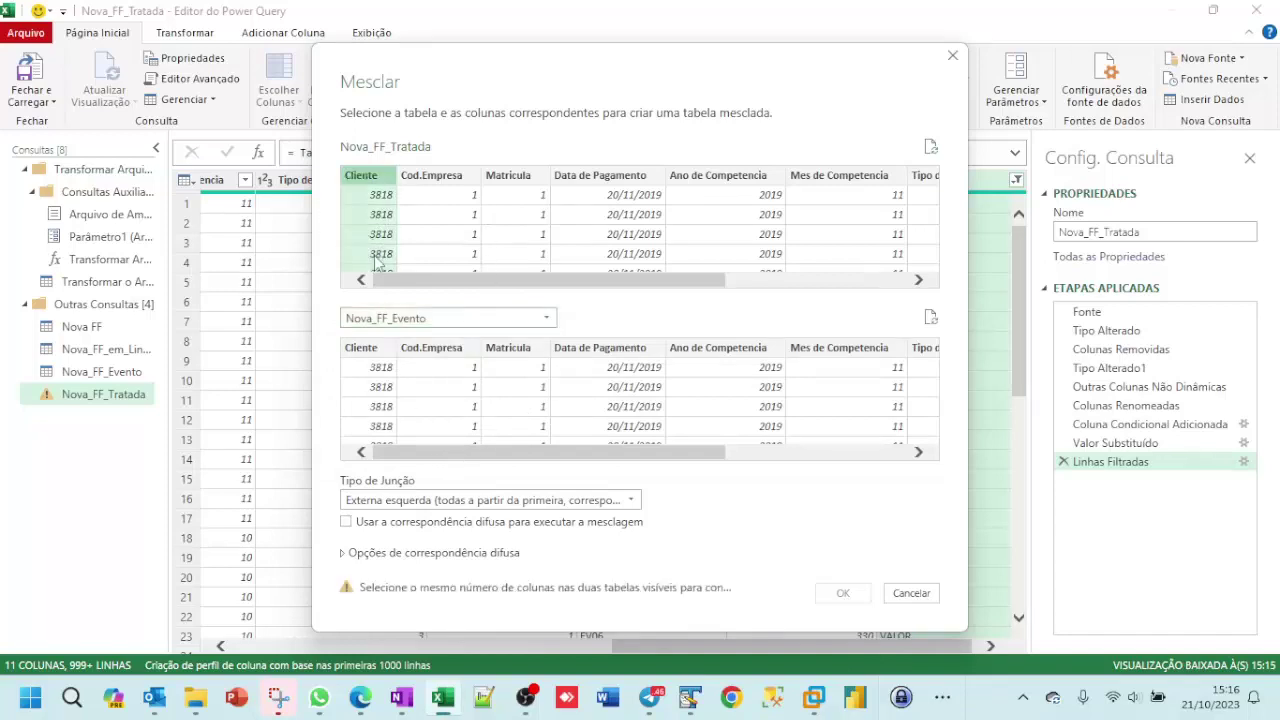
{"action": "left_click", "coordinate": [385, 398]}
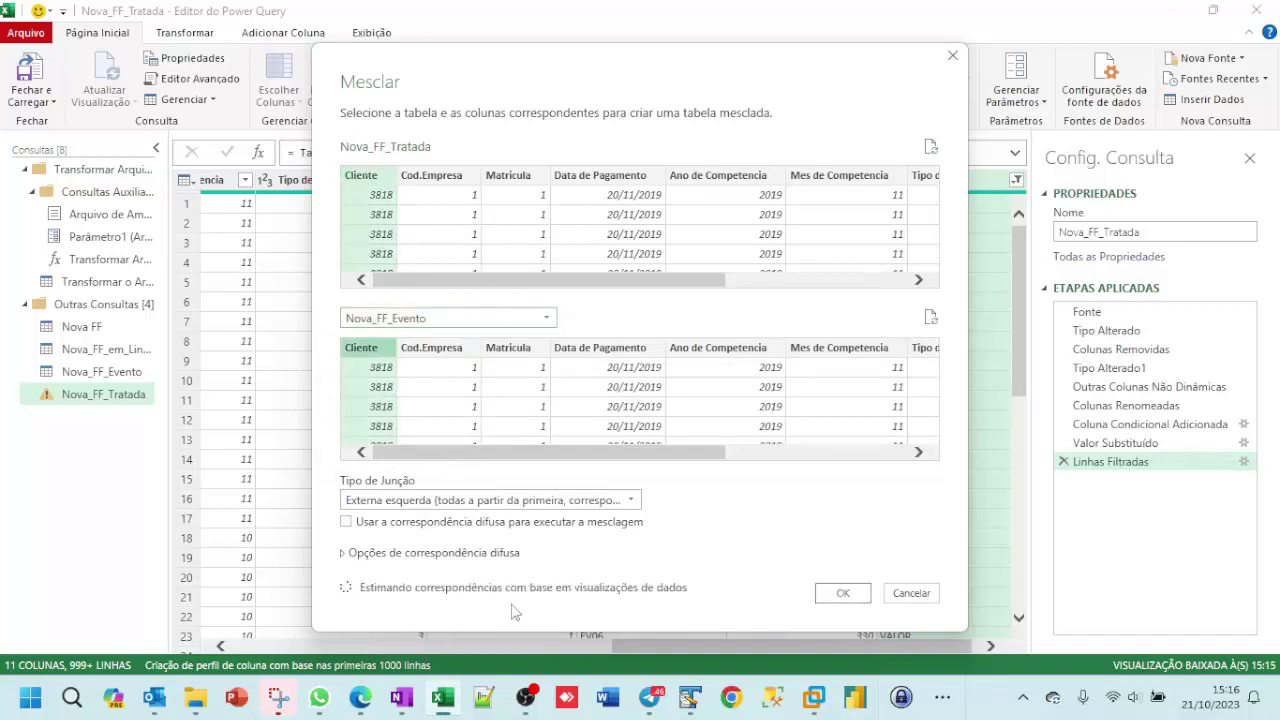
{"action": "left_click", "coordinate": [468, 256], "text": "ctrl"}
{"action": "left_click", "coordinate": [460, 412], "text": "ctrl"}
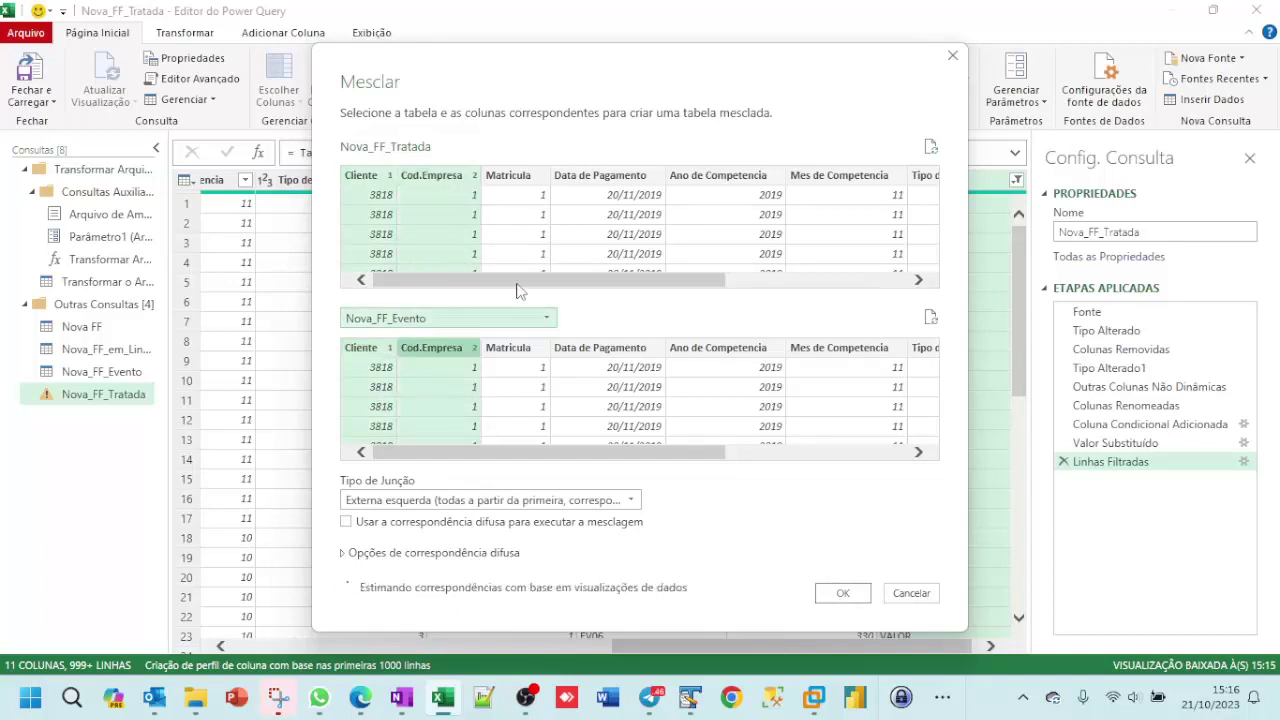
{"action": "left_click", "coordinate": [515, 240], "text": "ctrl"}
{"action": "left_click", "coordinate": [537, 414], "text": "ctrl"}
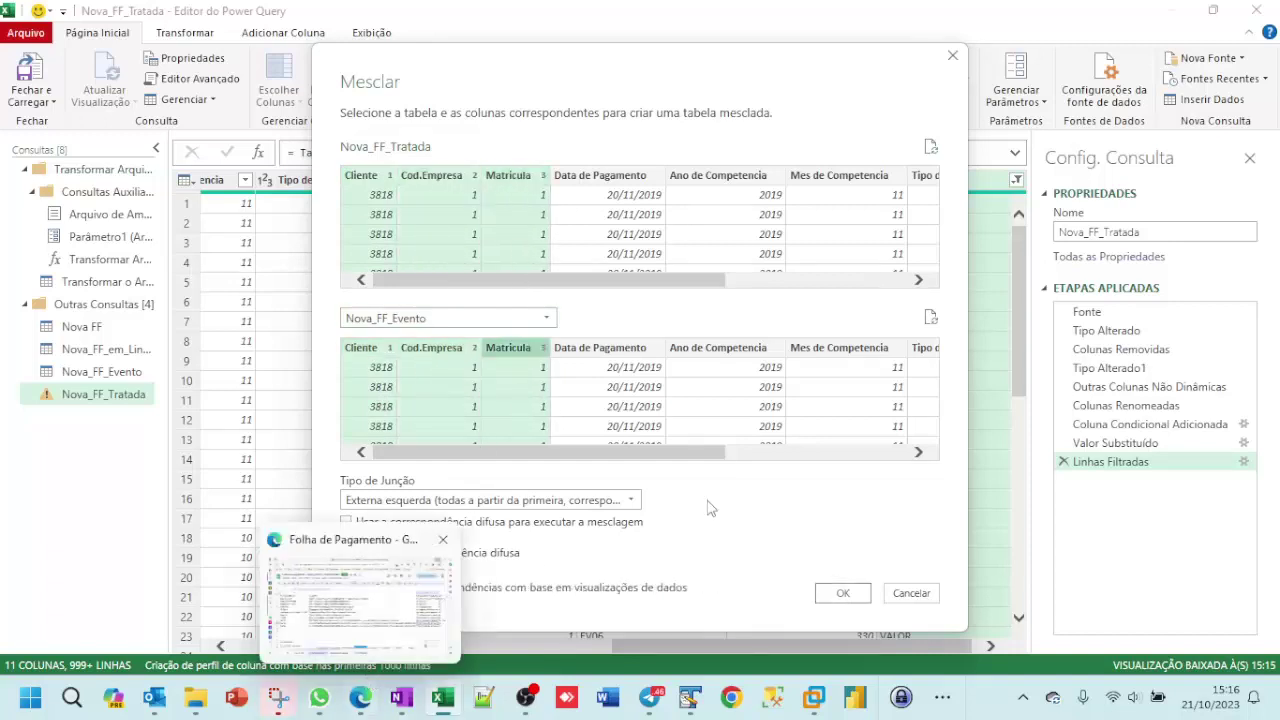
{"action": "left_click", "coordinate": [770, 212], "text": "ctrl"}
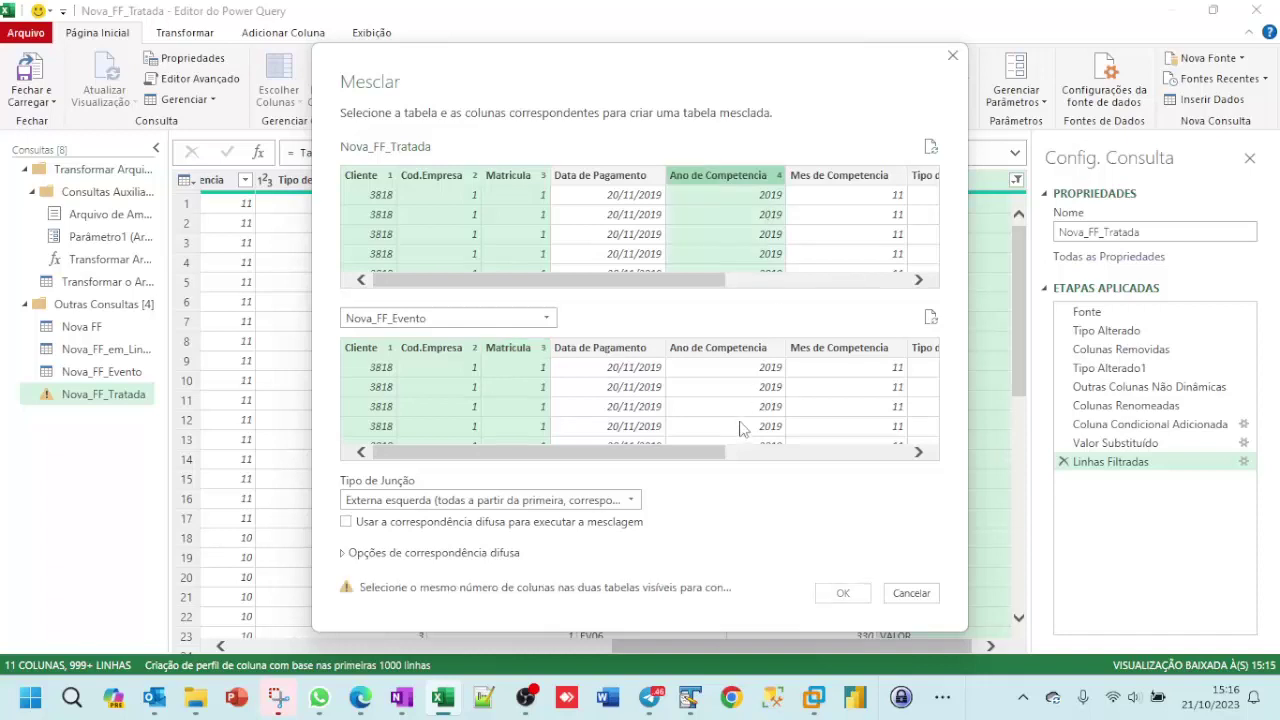
{"action": "left_click", "coordinate": [740, 426], "text": "ctrl"}
{"action": "left_click", "coordinate": [876, 204], "text": "ctrl"}
{"action": "left_click", "coordinate": [880, 395], "text": "ctrl"}
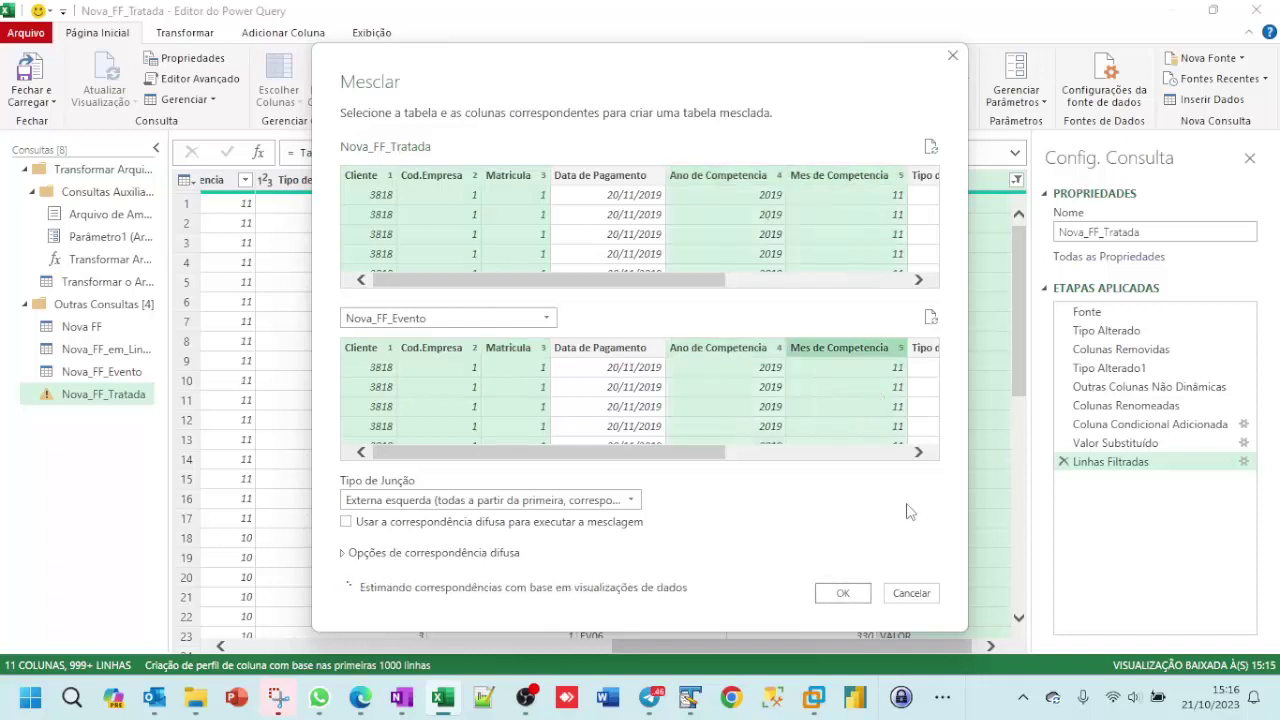
Step: Add Tipo de Folha - Codigo to the join keys in both tables
{"action": "left_click", "coordinate": [918, 452]}
{"action": "left_click", "coordinate": [918, 452]}
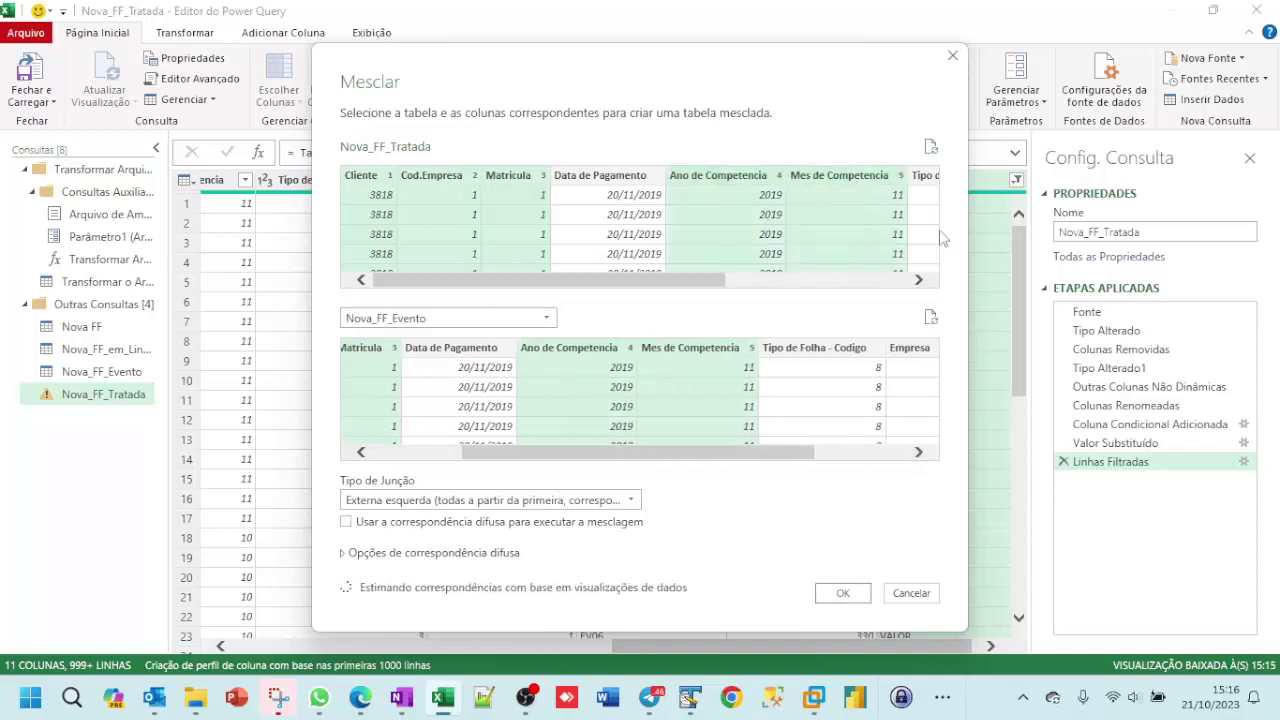
{"action": "left_click", "coordinate": [918, 280]}
{"action": "left_click", "coordinate": [918, 280]}
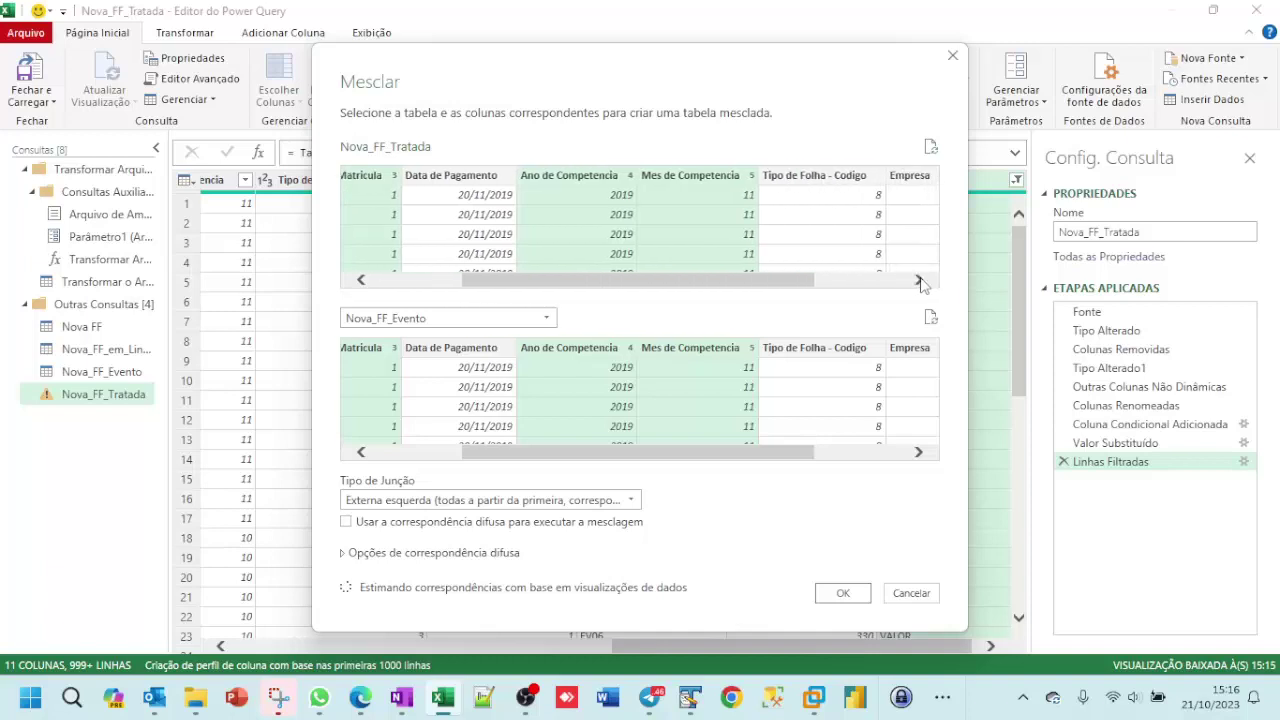
{"action": "left_click", "coordinate": [850, 218], "text": "ctrl"}
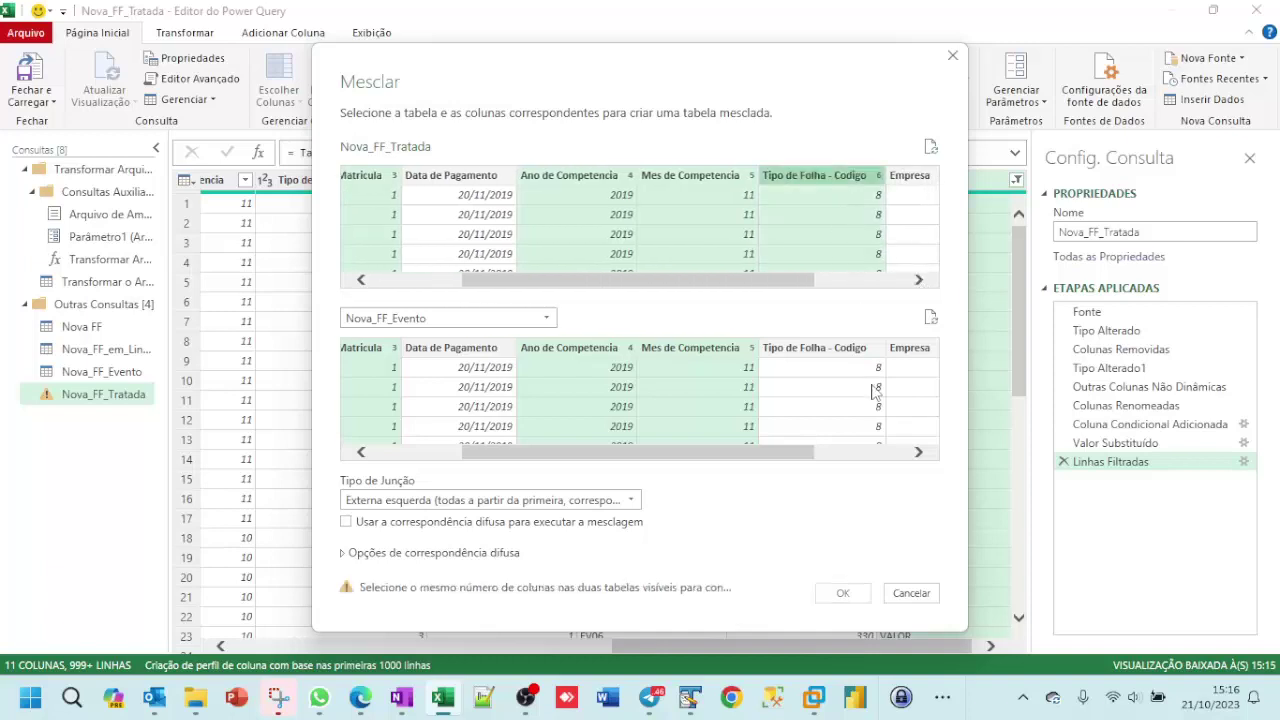
{"action": "left_click", "coordinate": [871, 397], "text": "ctrl"}
Step: Add Empresa and Chave to the join keys in both tables
{"action": "left_click", "coordinate": [918, 452]}
{"action": "left_click", "coordinate": [918, 452]}
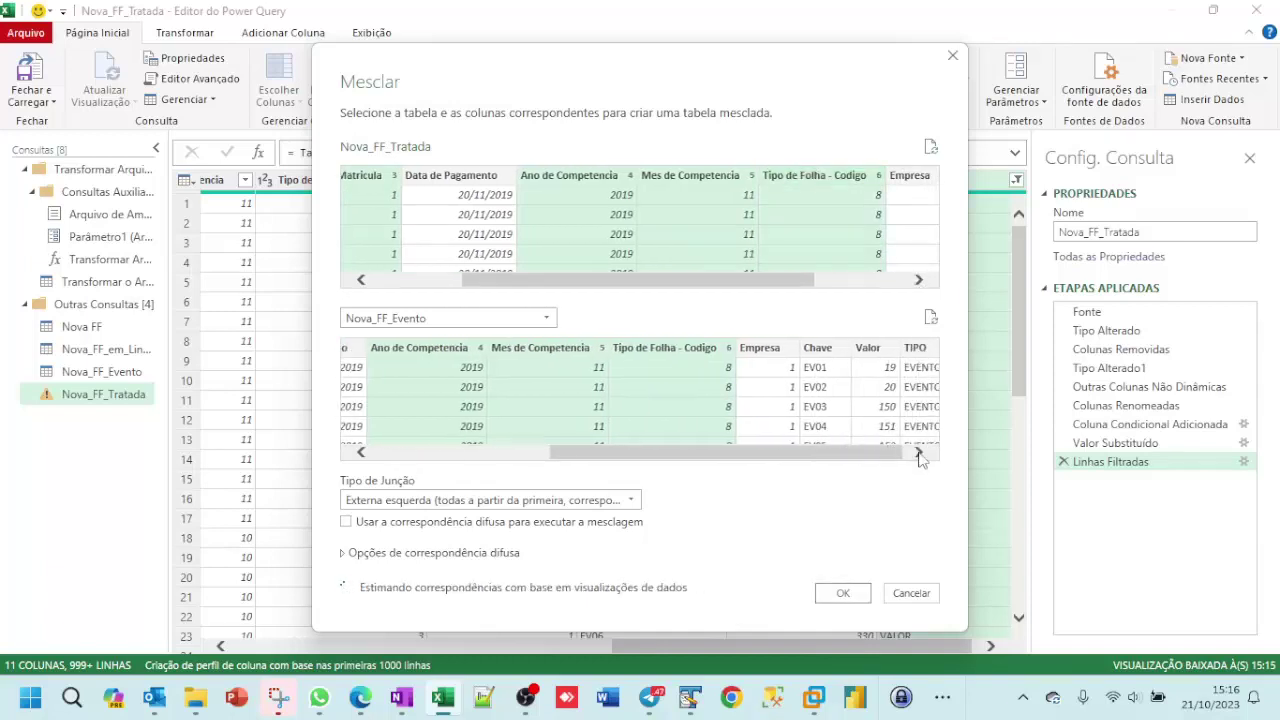
{"action": "left_click", "coordinate": [918, 280]}
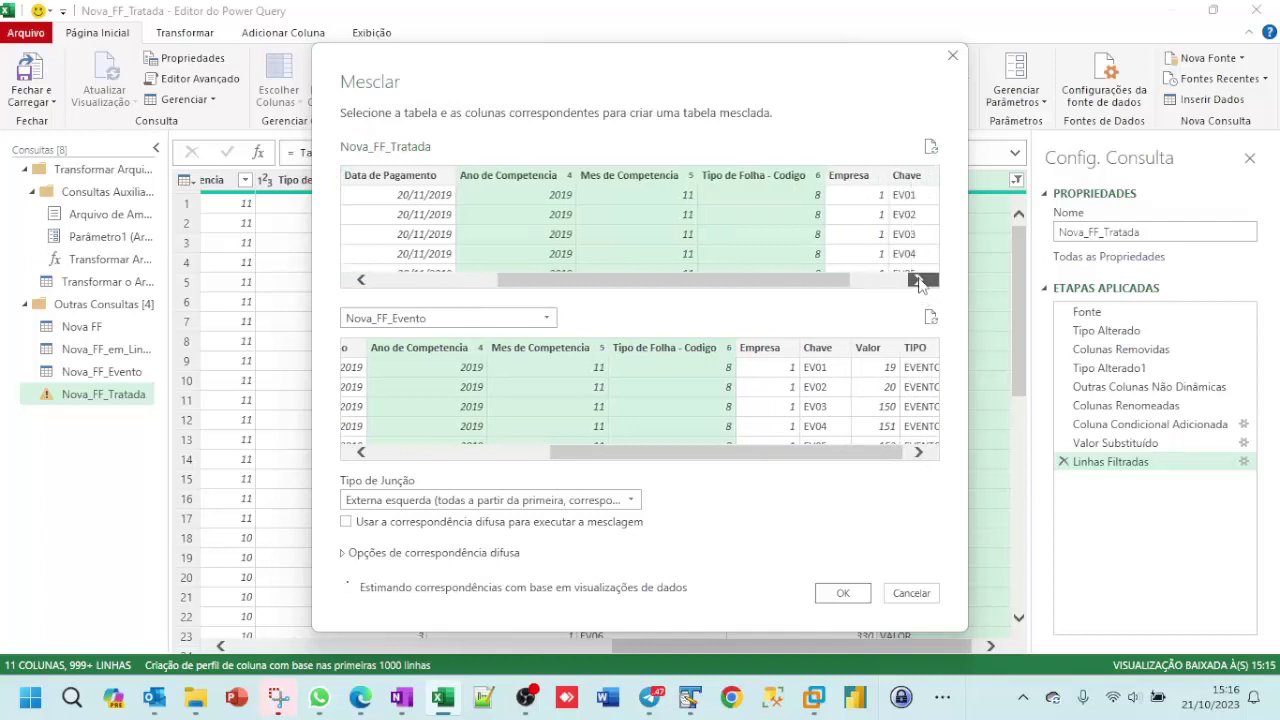
{"action": "left_click", "coordinate": [918, 280]}
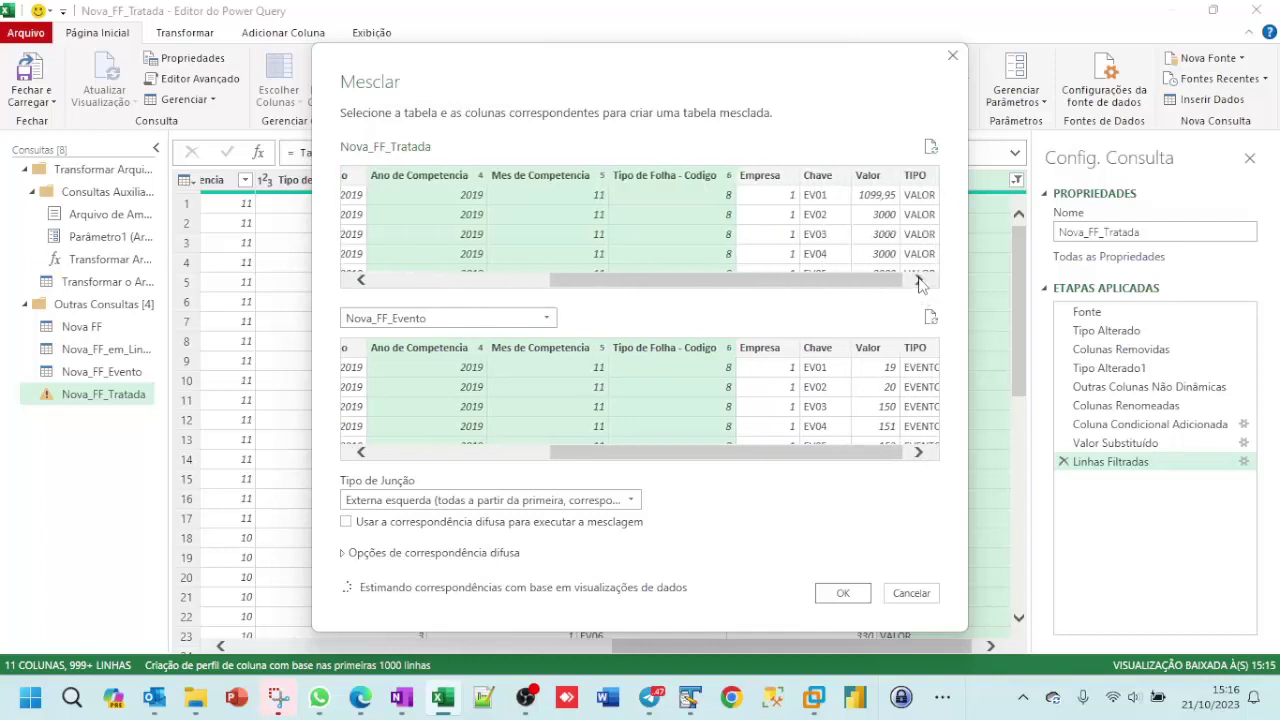
{"action": "left_click", "coordinate": [780, 224]}
{"action": "left_click", "coordinate": [776, 372]}
{"action": "left_click", "coordinate": [822, 240], "text": "ctrl"}
{"action": "left_click", "coordinate": [822, 382], "text": "ctrl"}
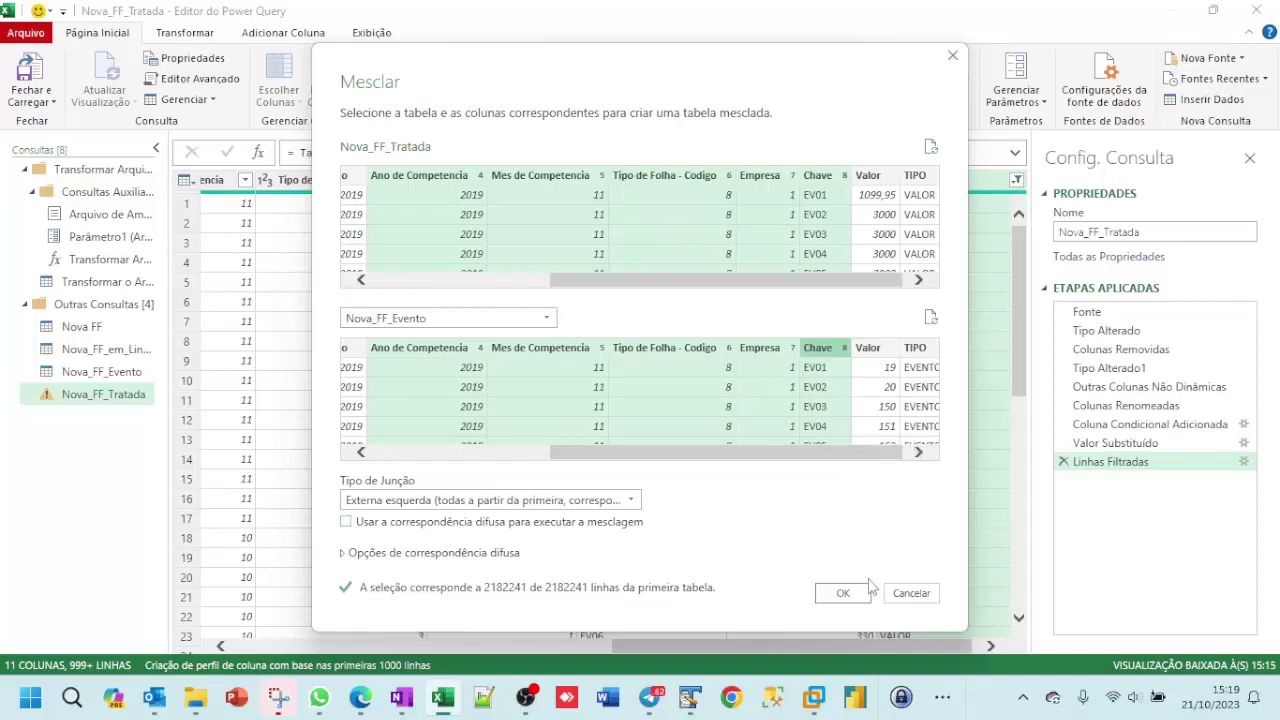
Step: Confirm the merge and expand Nova_FF_Evento to bring in only its Valor column
{"action": "left_click", "coordinate": [845, 600]}
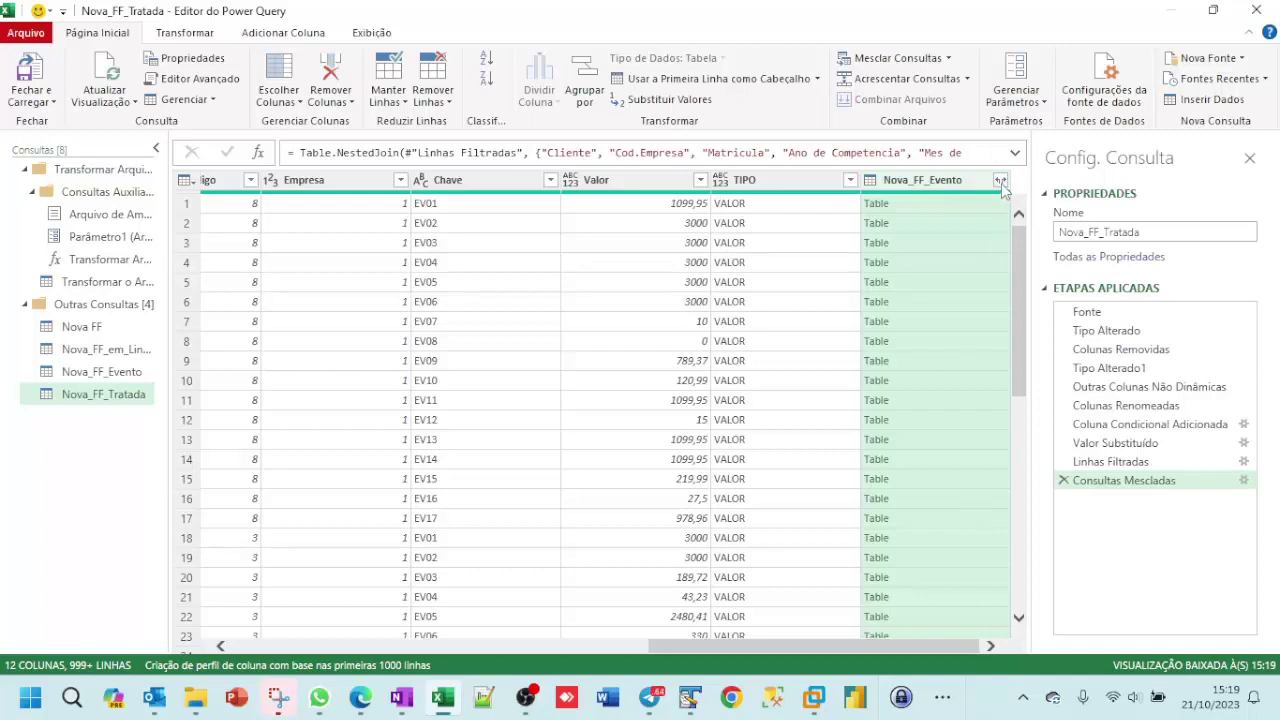
{"action": "left_click", "coordinate": [1000, 181]}
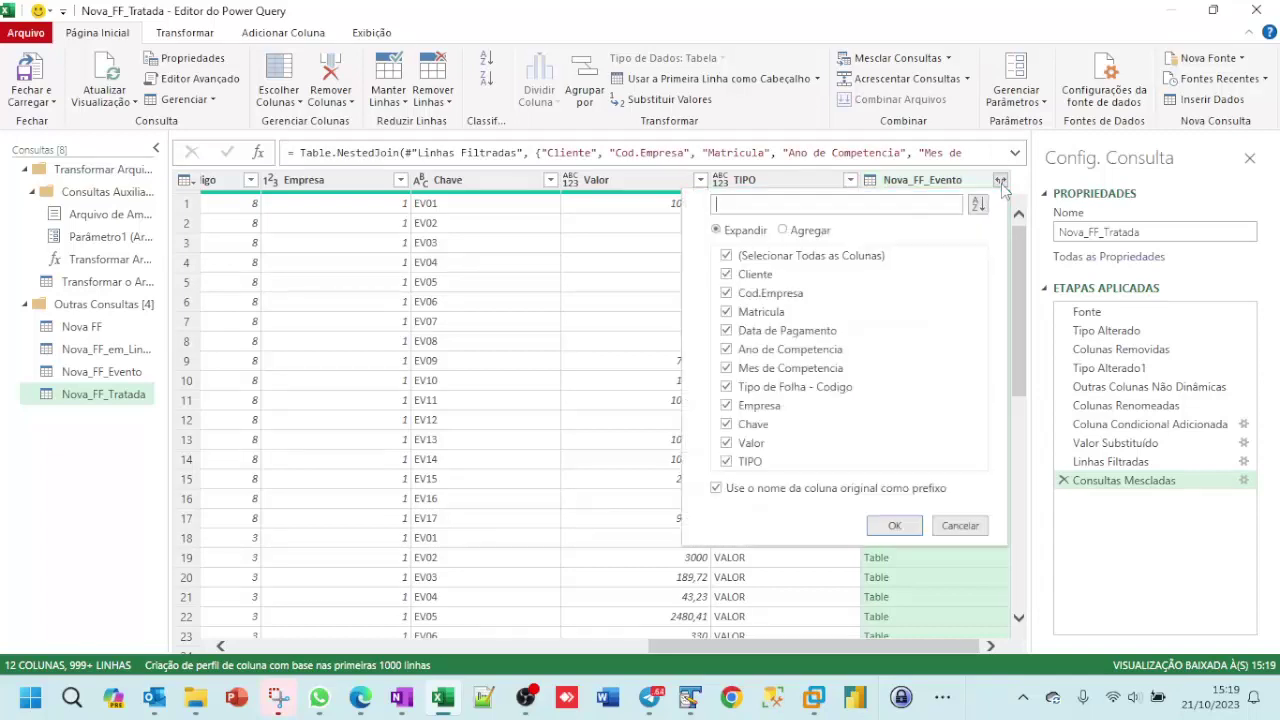
{"action": "left_click", "coordinate": [745, 231]}
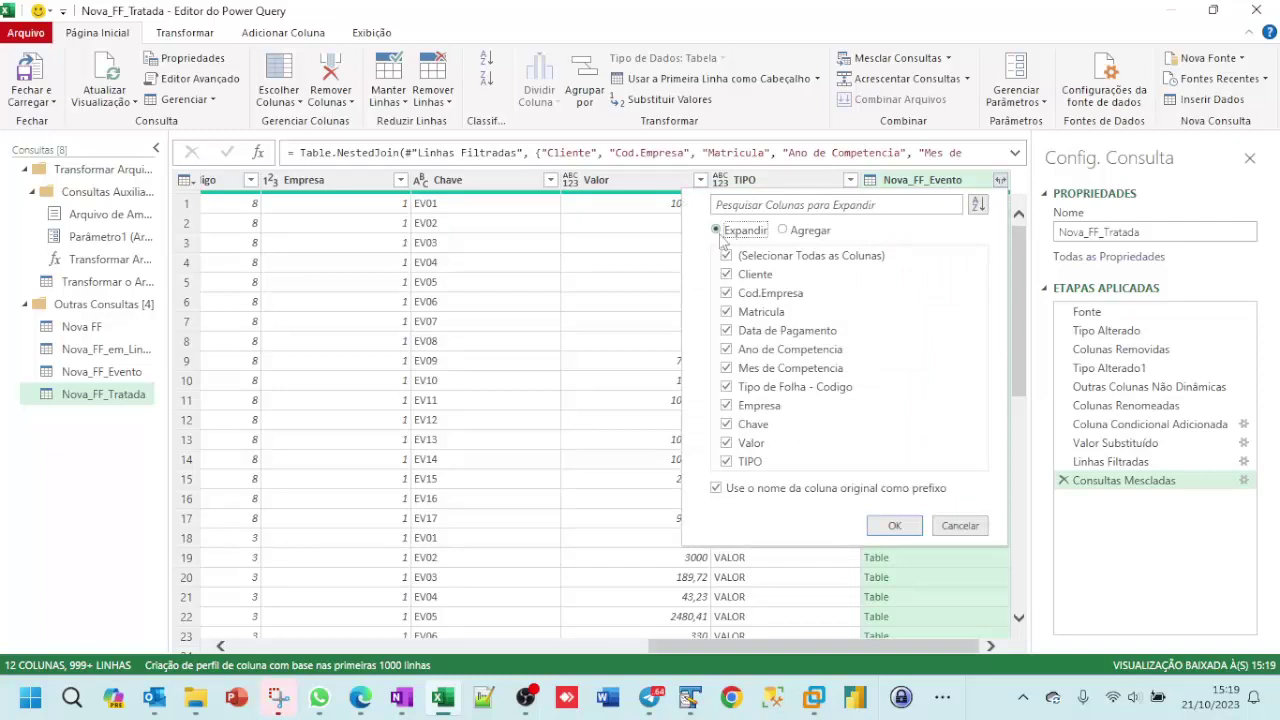
{"action": "left_click", "coordinate": [726, 257]}
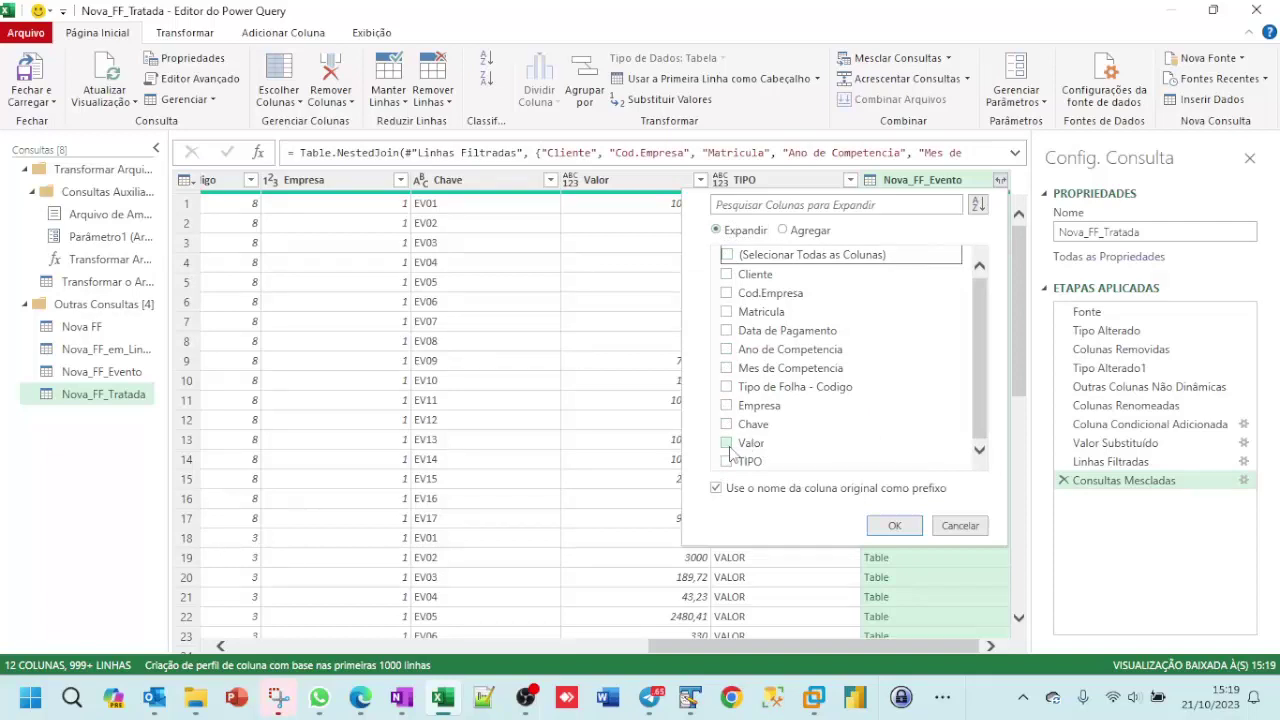
{"action": "left_click", "coordinate": [727, 444]}
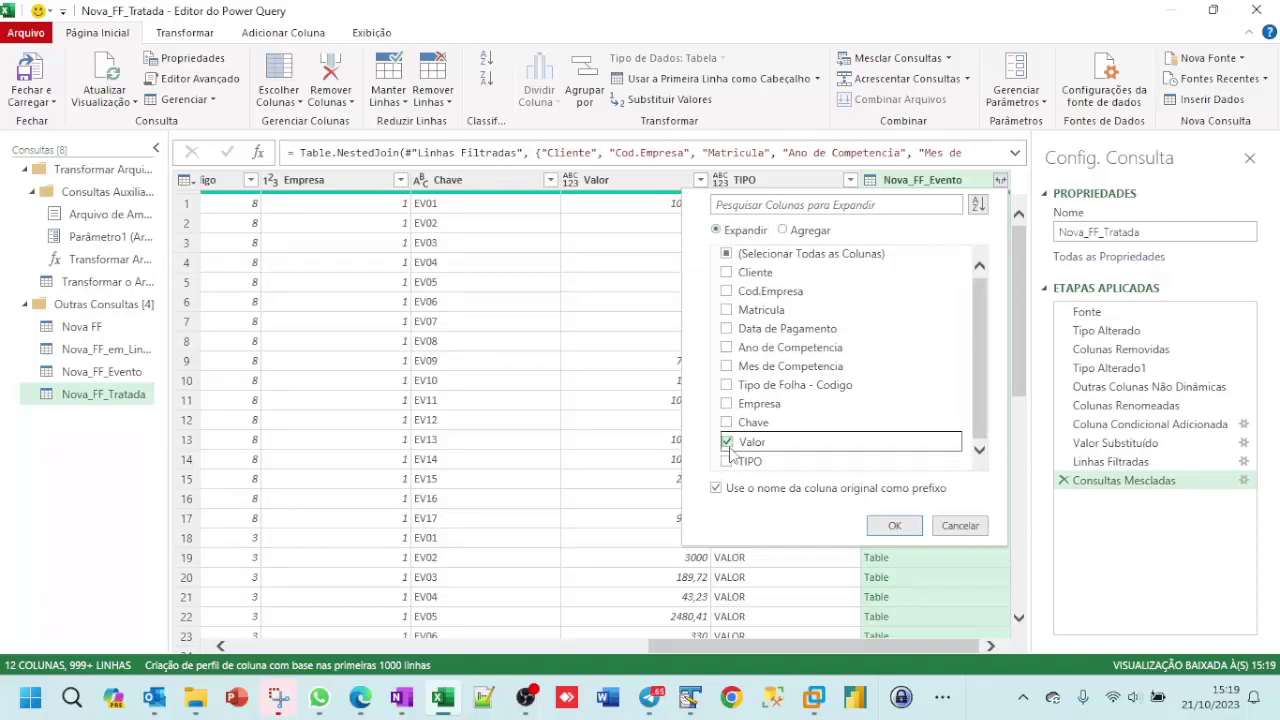
{"action": "left_click", "coordinate": [894, 527]}
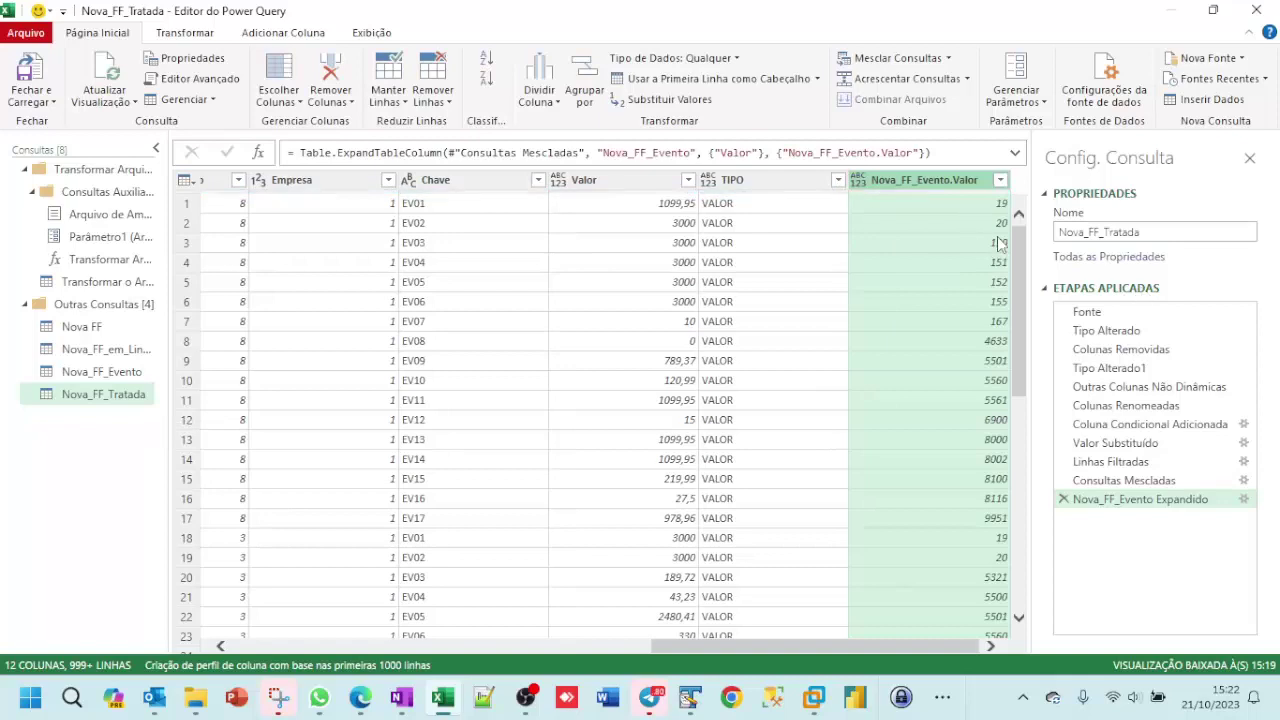
Step: Rename the Nova_FF_Evento.Valor column to Evento and move it just before Valor
{"action": "double_click", "coordinate": [922, 186]}
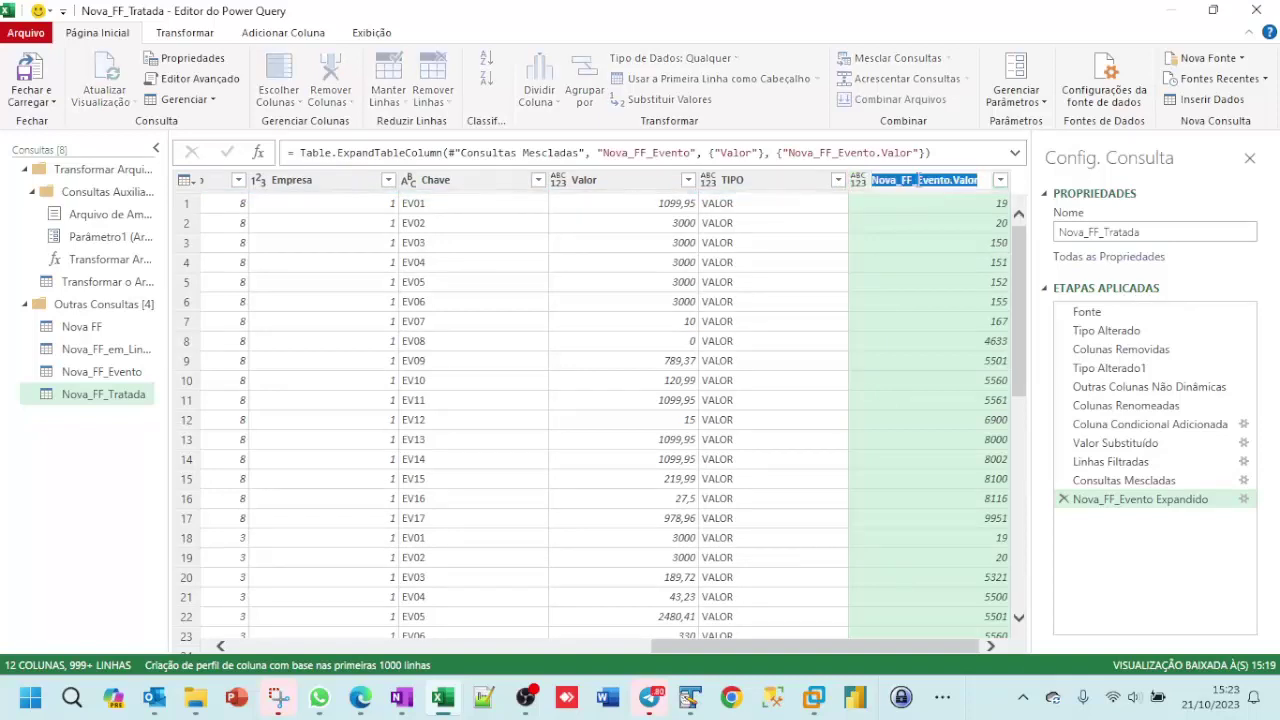
{"action": "type", "text": "Ev"}
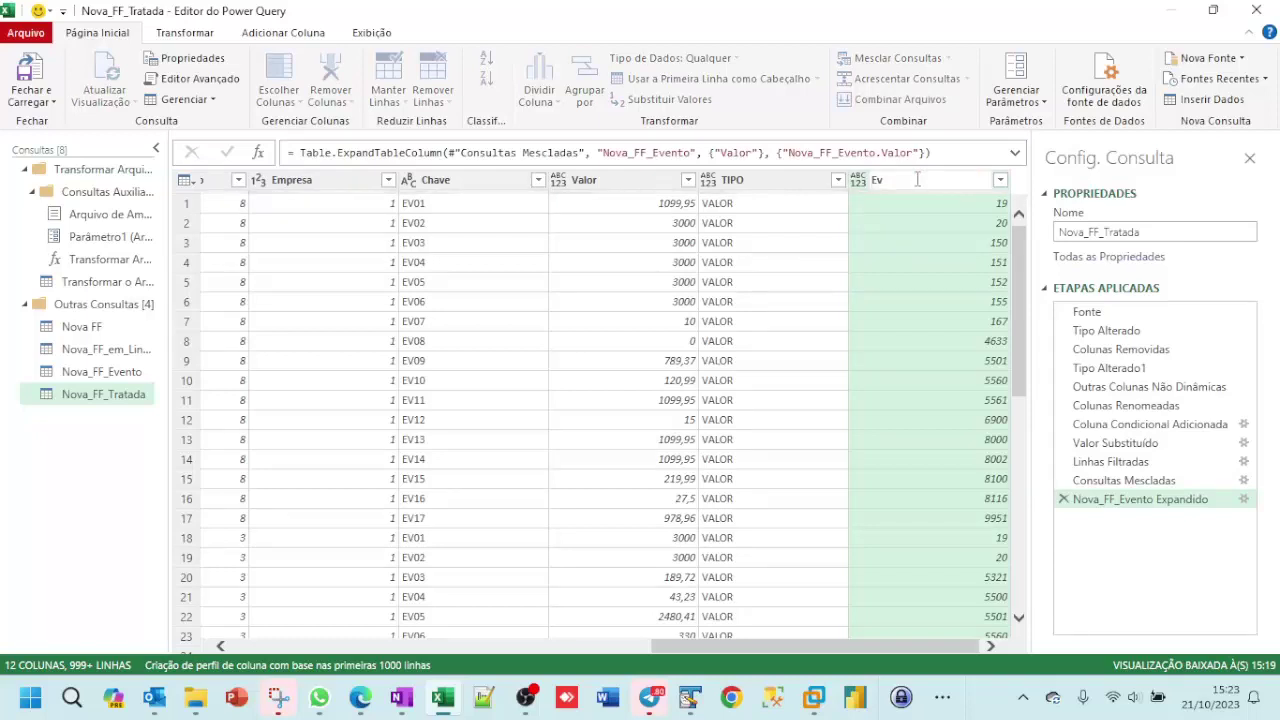
{"action": "type", "text": "ento"}
{"action": "key", "text": "Return"}
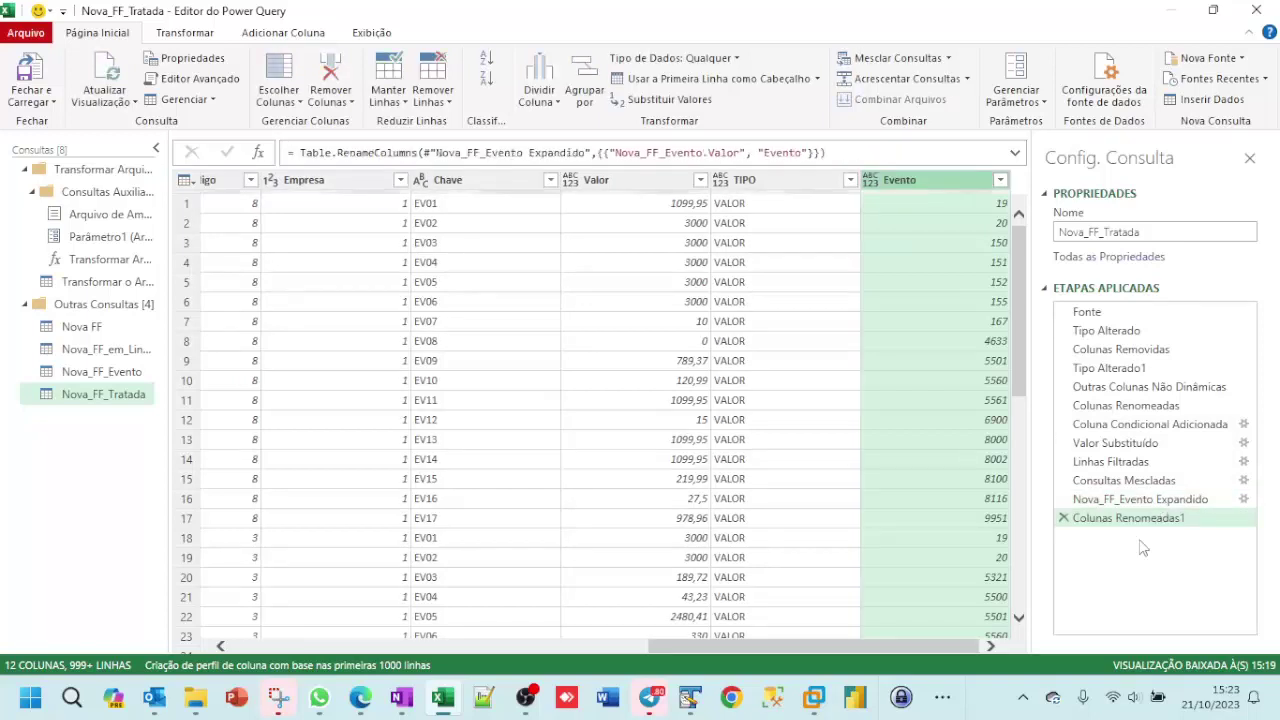
{"action": "left_click_drag", "start_coordinate": [920, 180], "coordinate": [545, 205]}
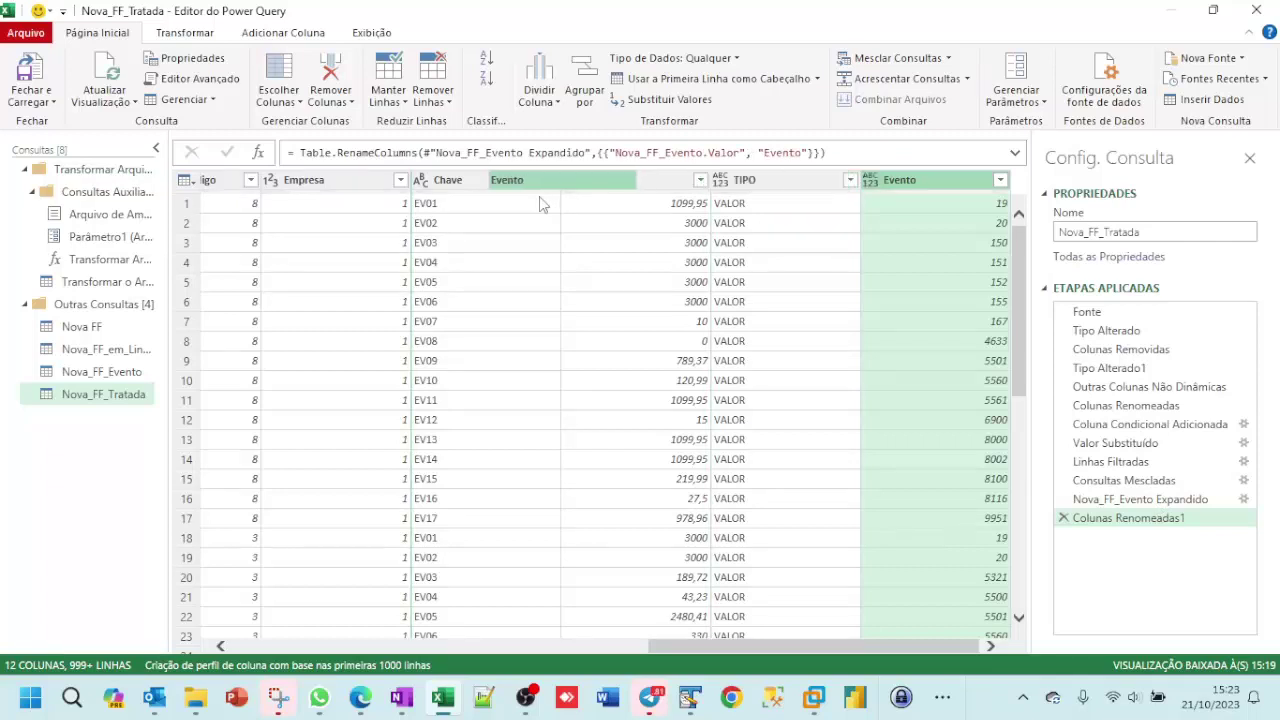
{"action": "left_click_drag", "start_coordinate": [540, 204], "coordinate": [587, 193]}
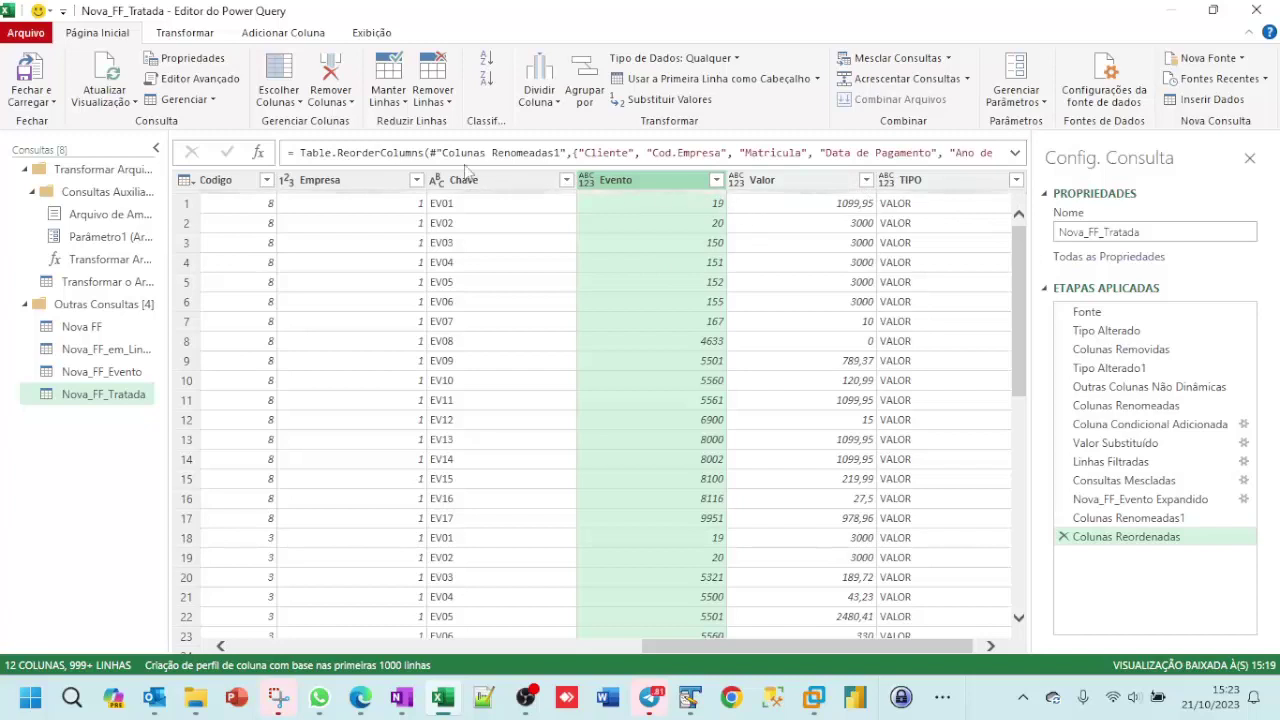
Step: Remove the Chave column from Nova_FF_Tratada
{"action": "left_click", "coordinate": [466, 190]}
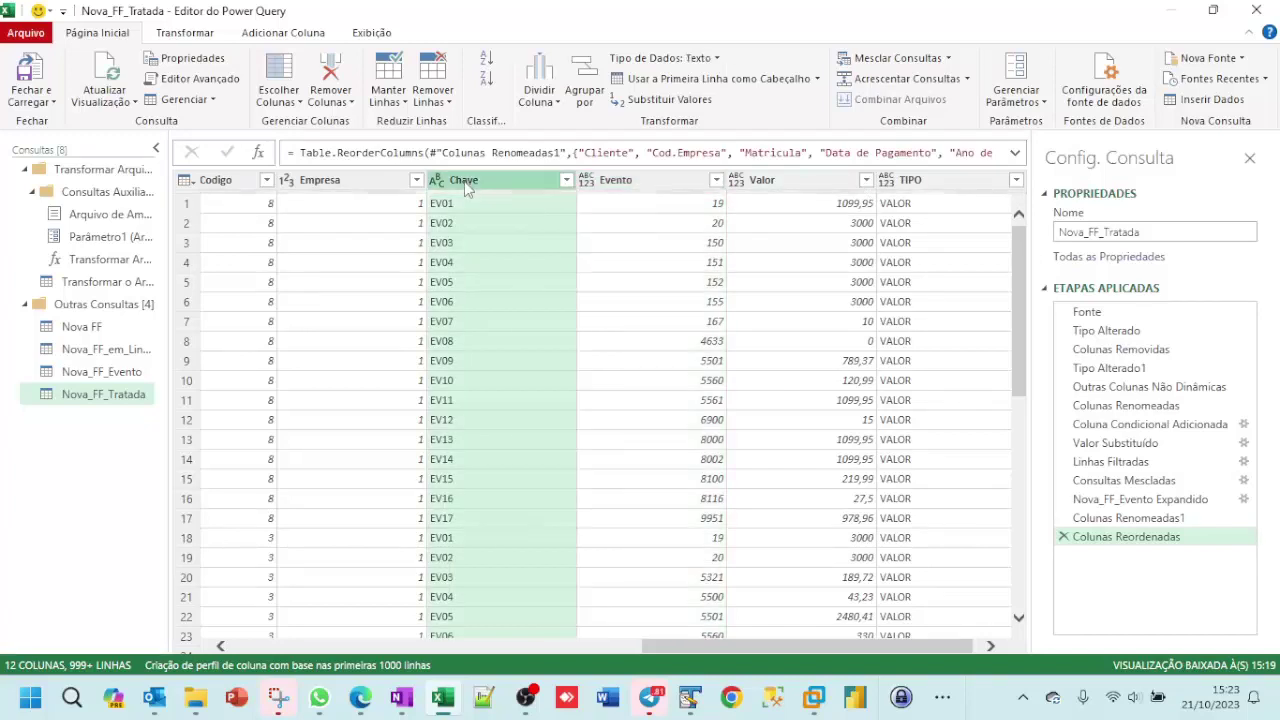
{"action": "right_click", "coordinate": [466, 190]}
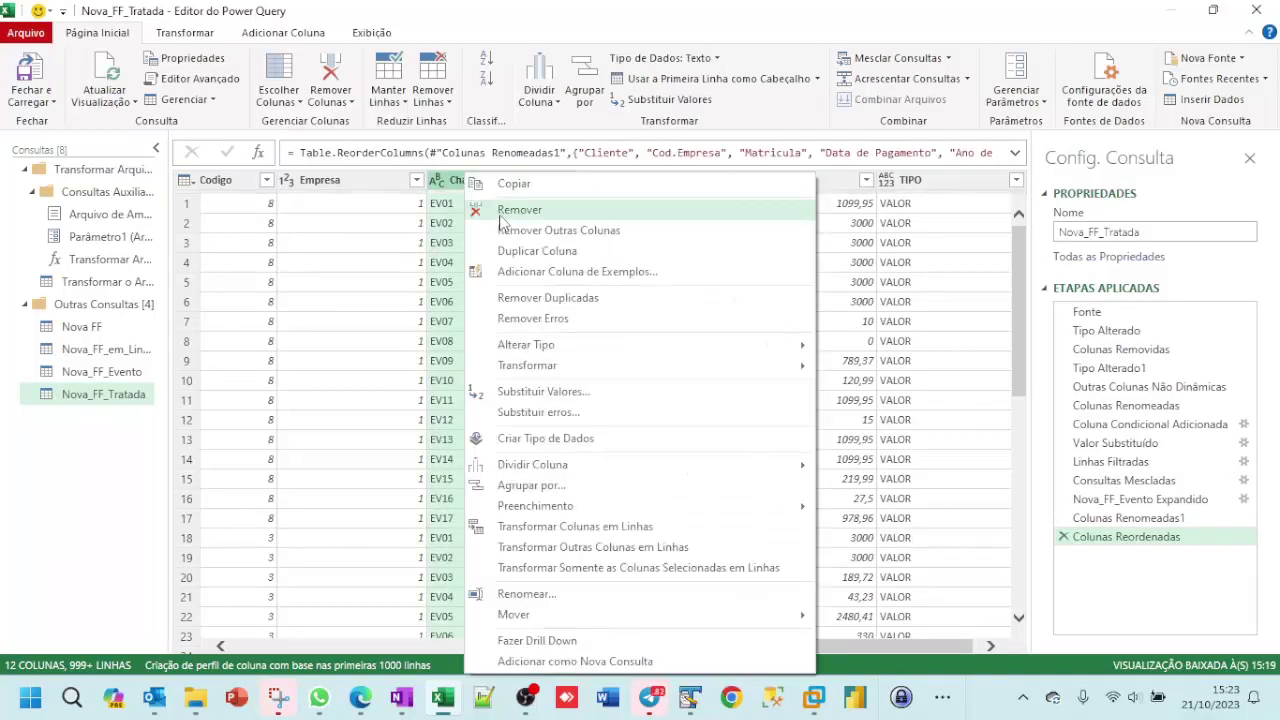
{"action": "left_click", "coordinate": [505, 210]}
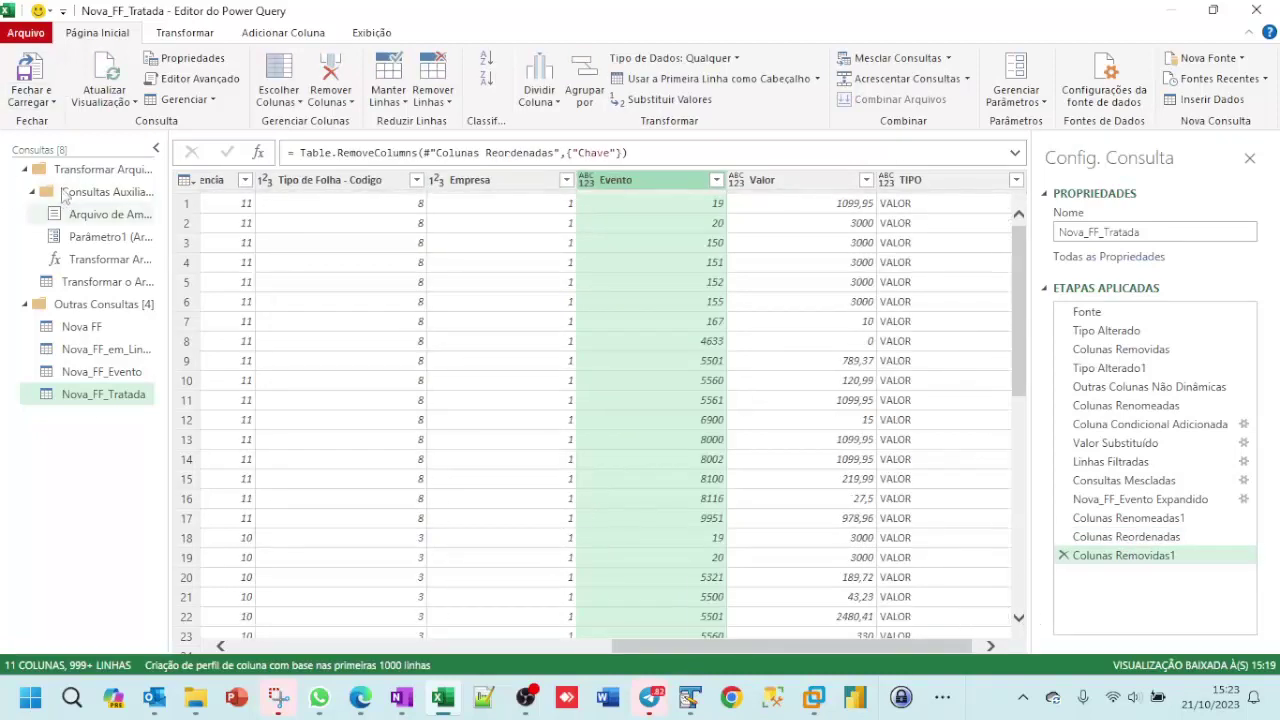
{"action": "left_click", "coordinate": [50, 103]}
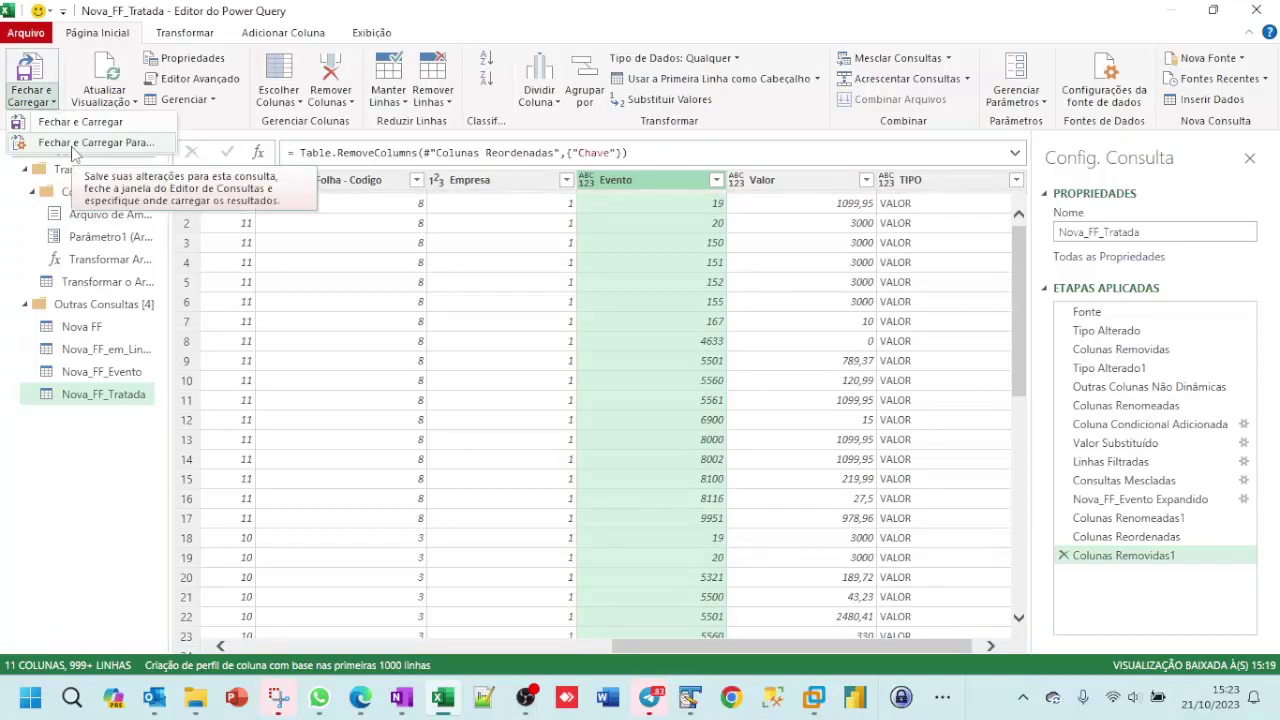
Step: Load Nova_FF_Tratada via Fechar e Carregar Para... as Apenas Criar Conexão
{"action": "left_click", "coordinate": [96, 146]}
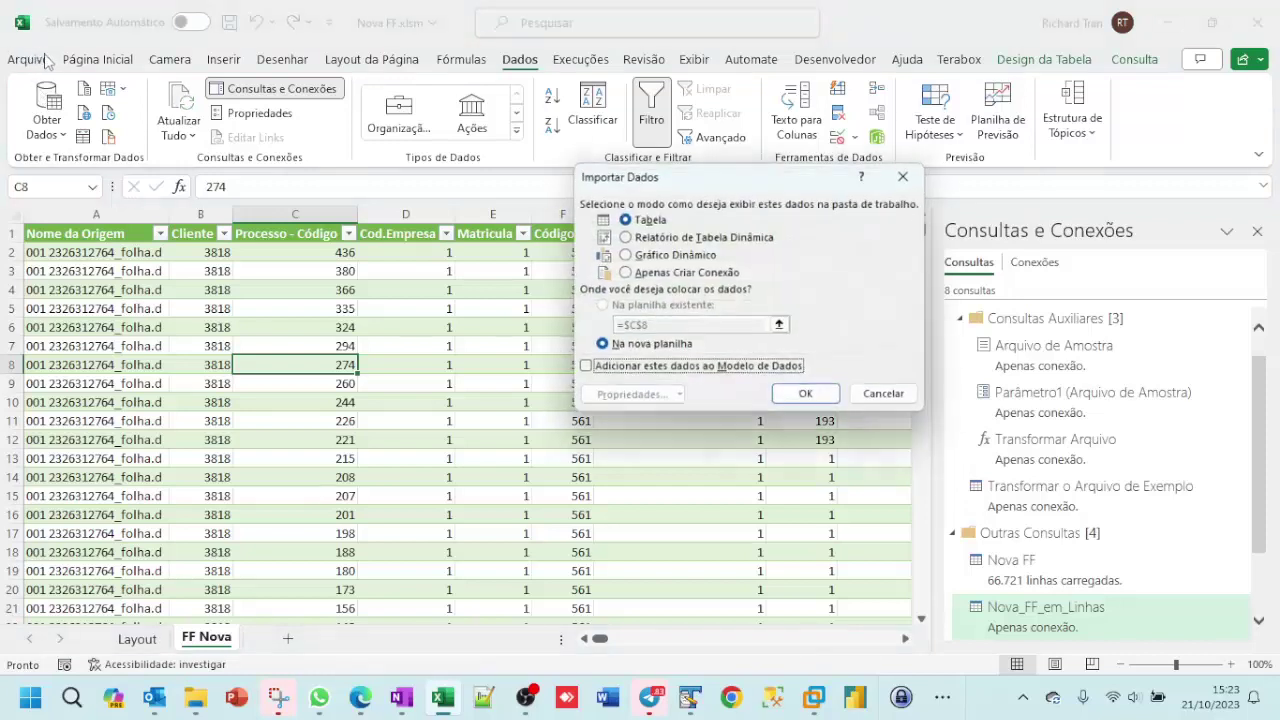
{"action": "left_click", "coordinate": [626, 272]}
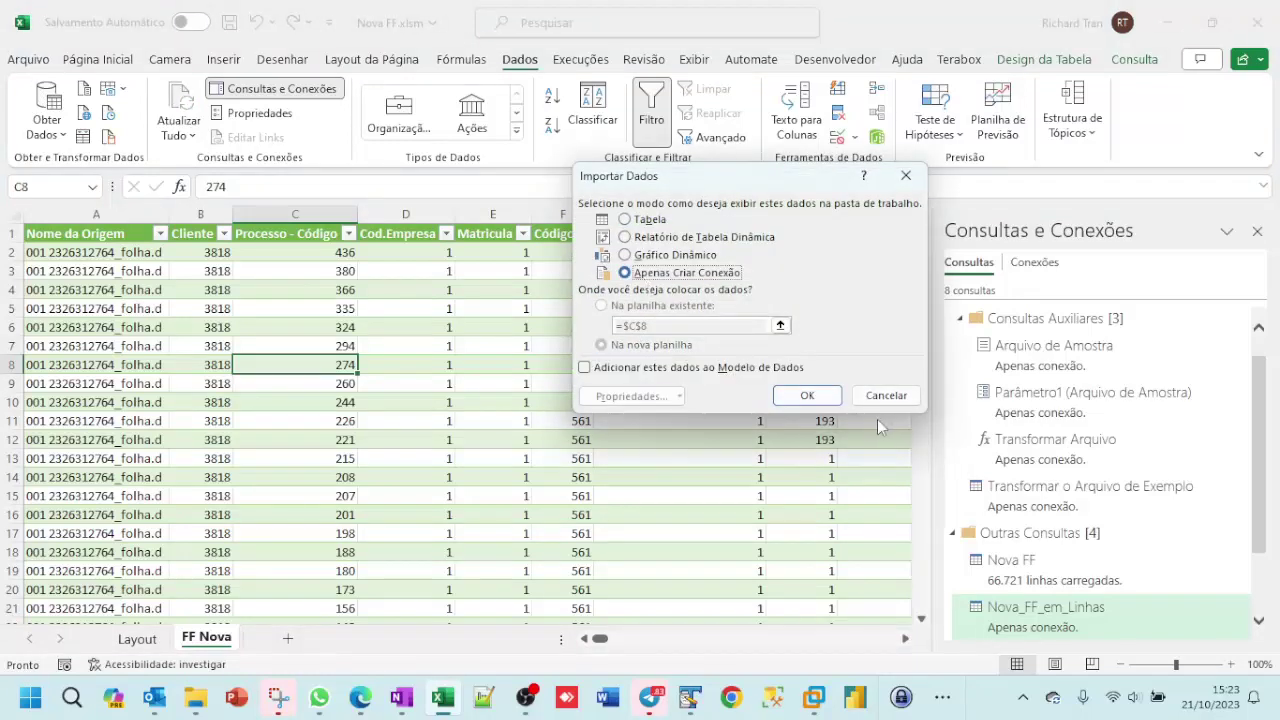
{"action": "left_click", "coordinate": [810, 396]}
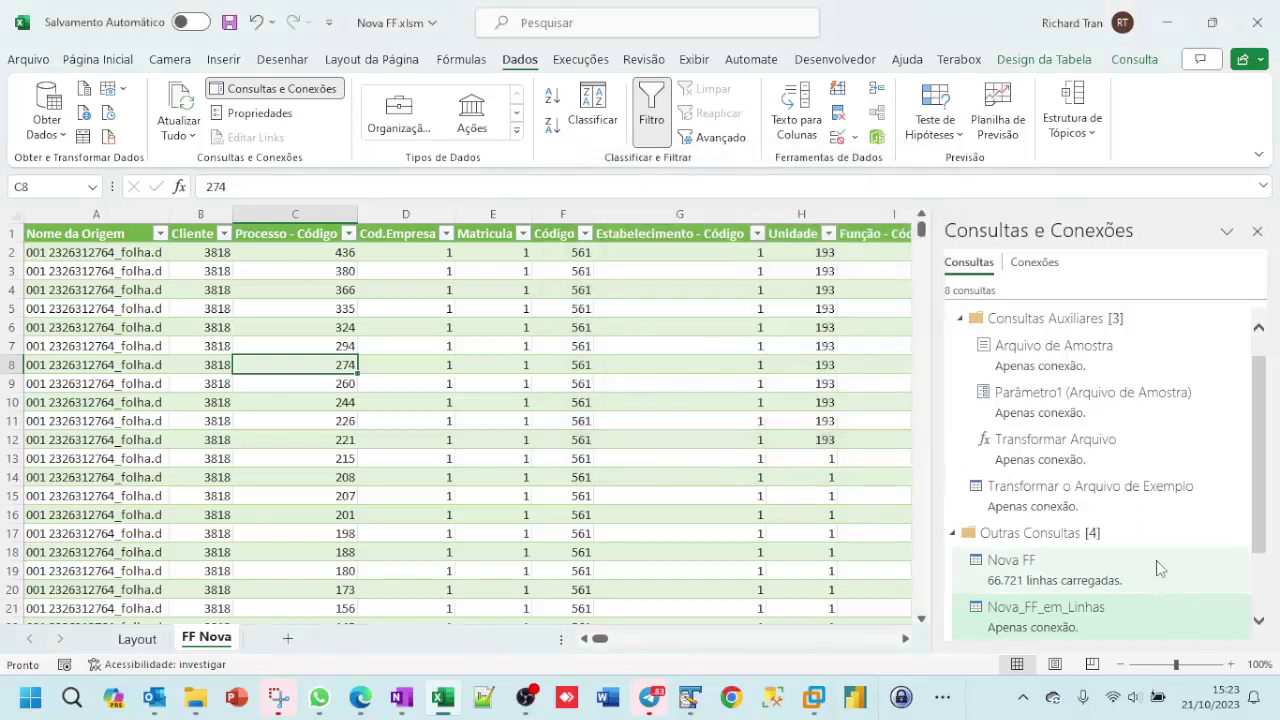
{"action": "scroll", "coordinate": [1150, 570], "scroll_direction": "down", "scroll_amount": 3}
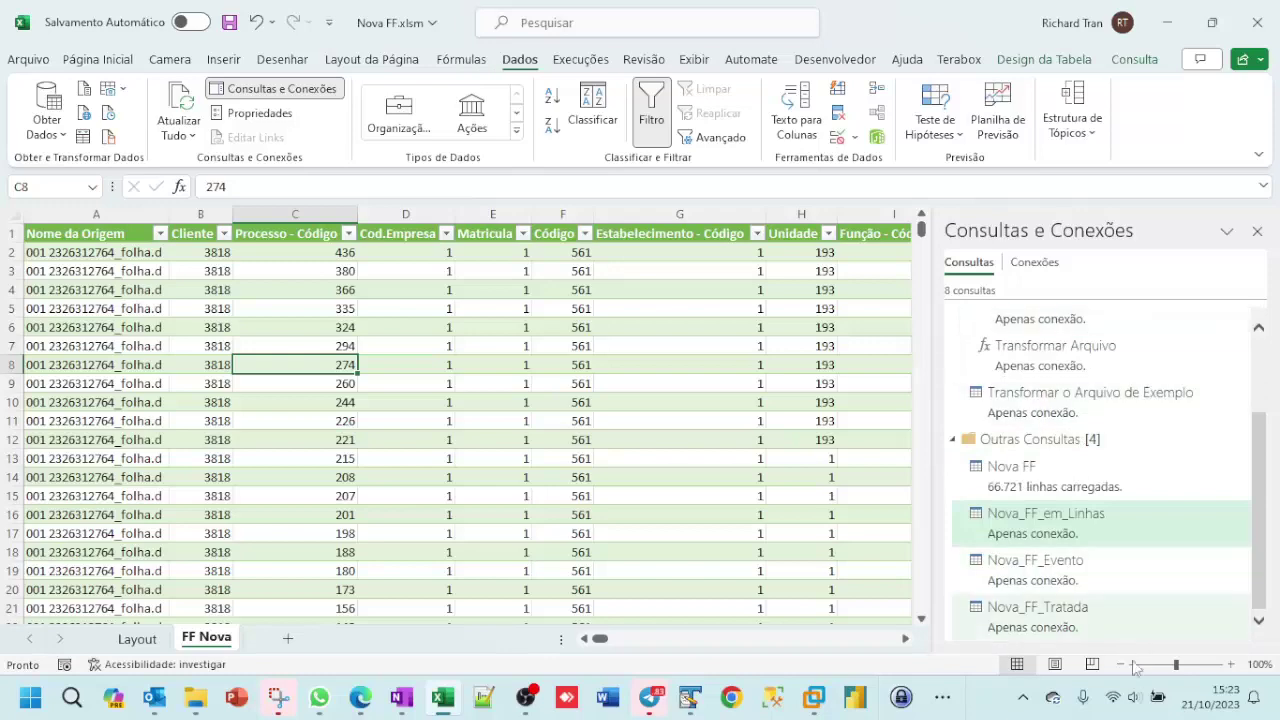